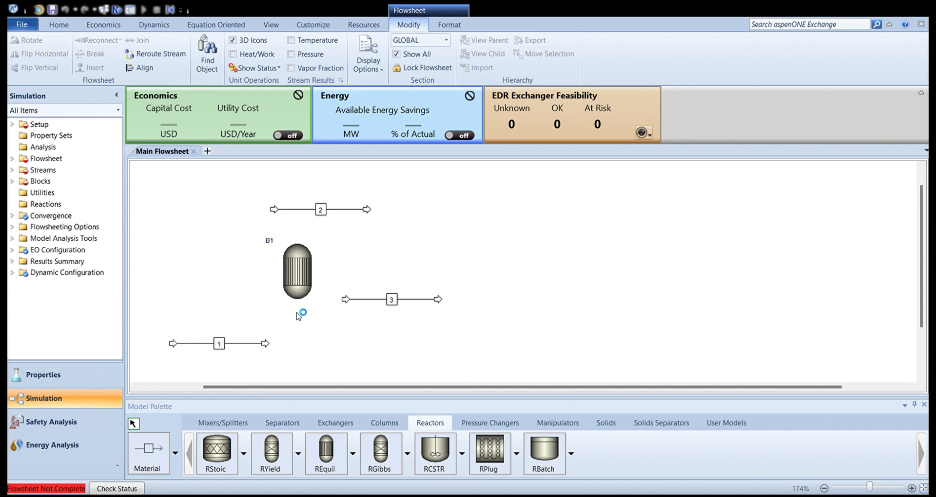
- Rename the reactor block B1 as R-701
{"action": "left_click", "coordinate": [272, 241]}
{"action": "double_click", "coordinate": [272, 241]}
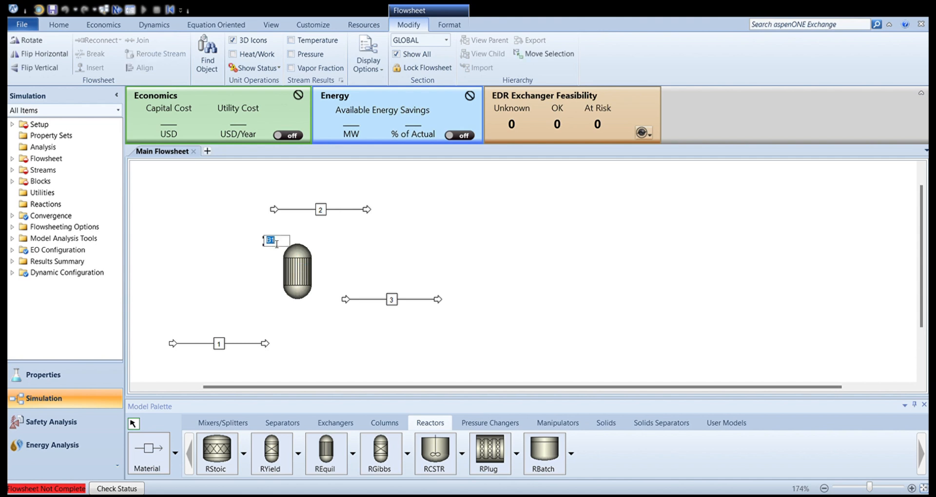
{"action": "left_click", "coordinate": [282, 245]}
{"action": "key", "text": "BackSpace"}
{"action": "key", "text": "BackSpace"}
{"action": "type", "text": "R-701"}
{"action": "left_click", "coordinate": [366, 359]}
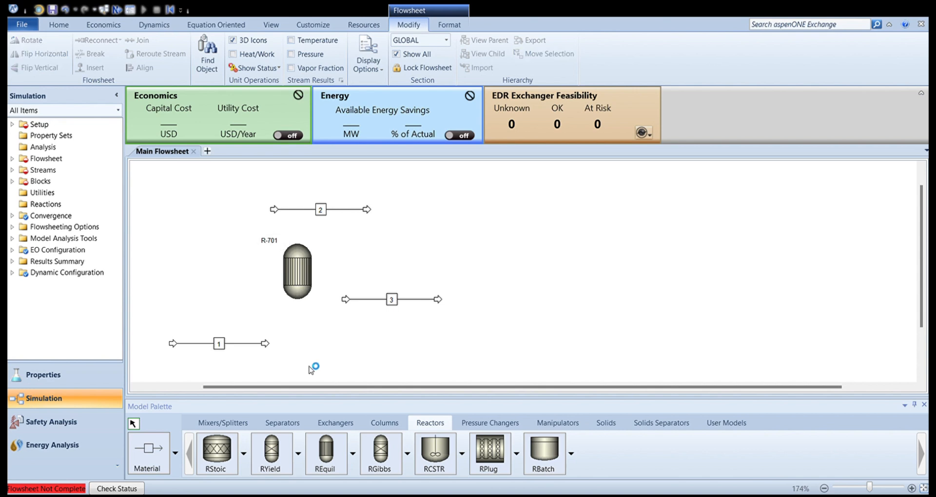
- Move stream 1 up beside the reactor, rename it 11, and connect its destination to the R-701 feed inlet
{"action": "left_click", "coordinate": [237, 344]}
{"action": "left_click_drag", "start_coordinate": [239, 347], "coordinate": [223, 294]}
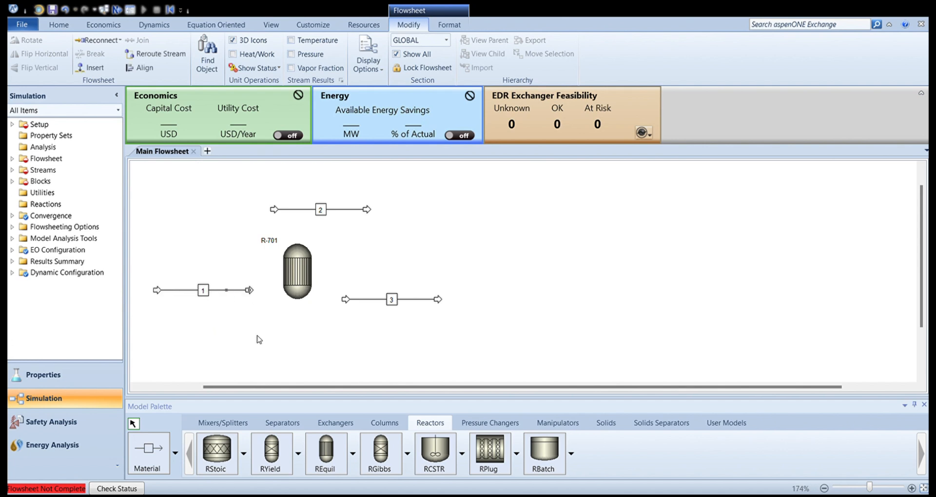
{"action": "left_click", "coordinate": [205, 288]}
{"action": "type", "text": "11"}
{"action": "key", "text": "Return"}
{"action": "key", "text": "ctrl+d"}
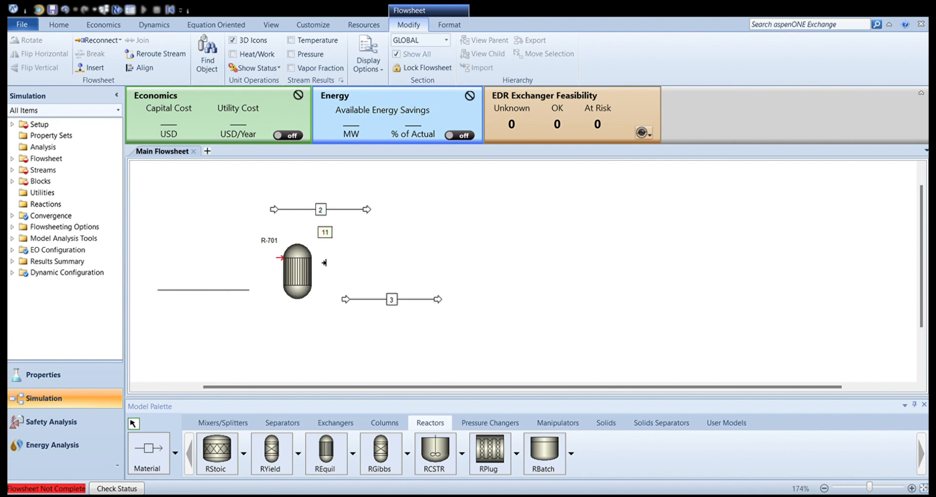
{"action": "left_click", "coordinate": [280, 266]}
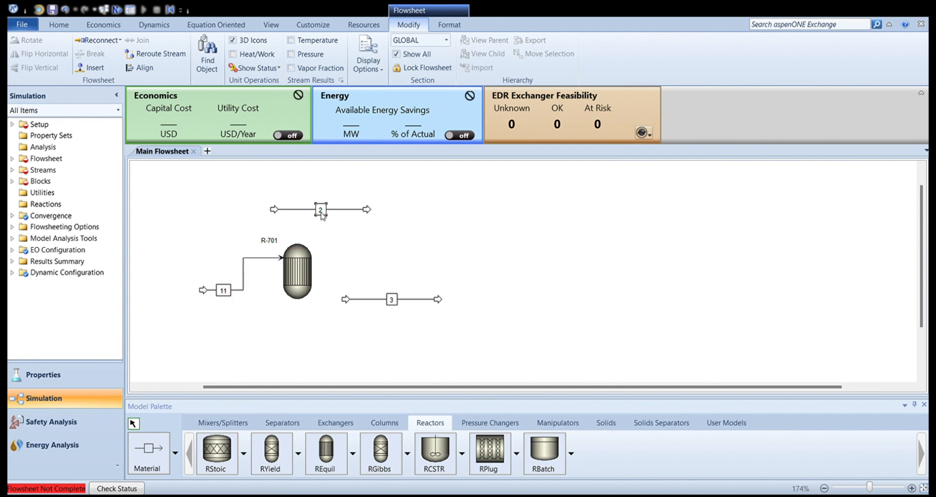
- Rename stream 2 as 12 and connect its source to the outlet on top of R-701
{"action": "double_click", "coordinate": [322, 212]}
{"action": "type", "text": "12"}
{"action": "left_click", "coordinate": [382, 276]}
{"action": "left_click", "coordinate": [332, 212]}
{"action": "left_click", "coordinate": [485, 401]}
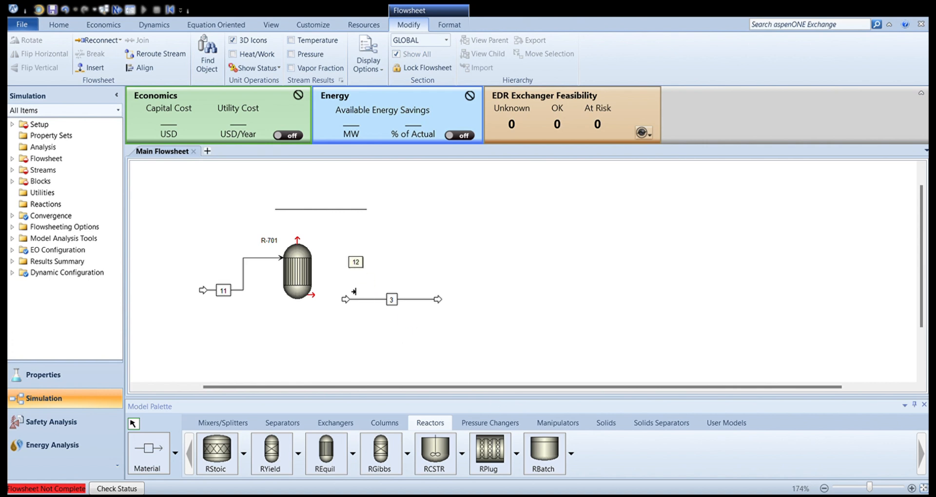
{"action": "left_click", "coordinate": [299, 244]}
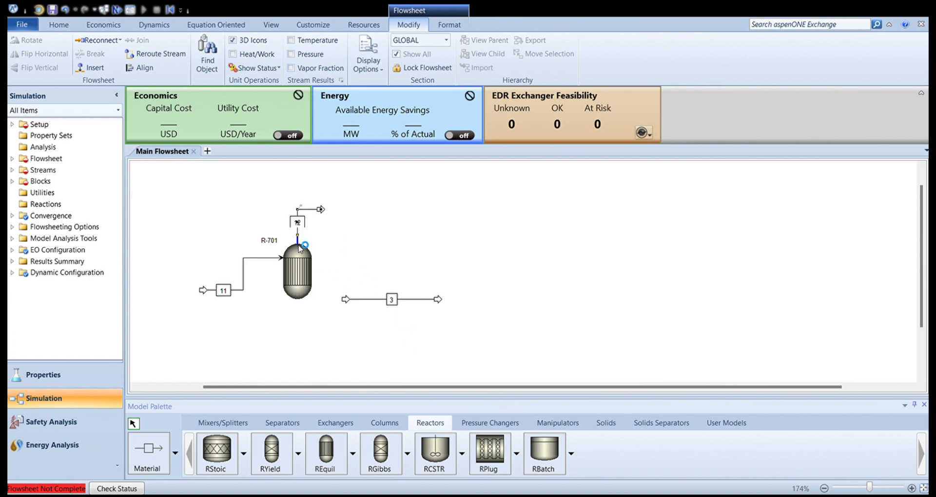
- Connect the source of stream 3 to the outlet at the bottom of R-701
{"action": "left_click", "coordinate": [361, 300]}
{"action": "left_click", "coordinate": [514, 248]}
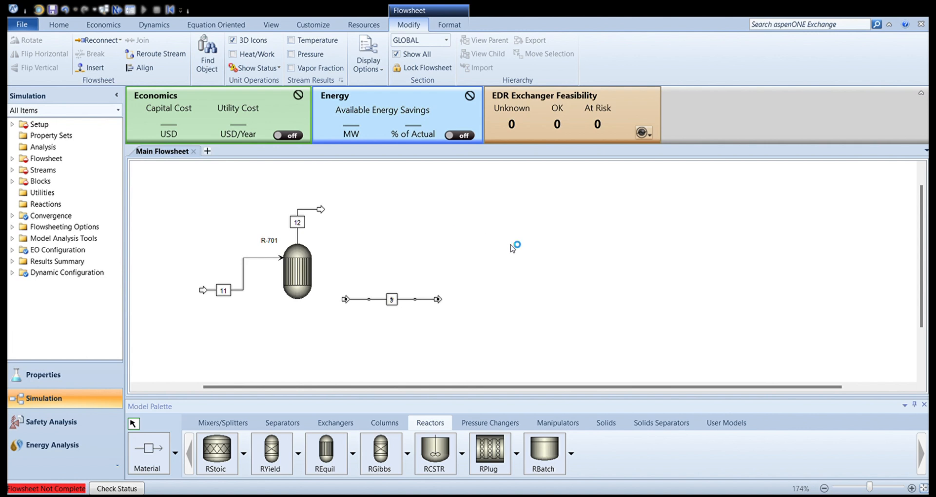
{"action": "left_click", "coordinate": [316, 296]}
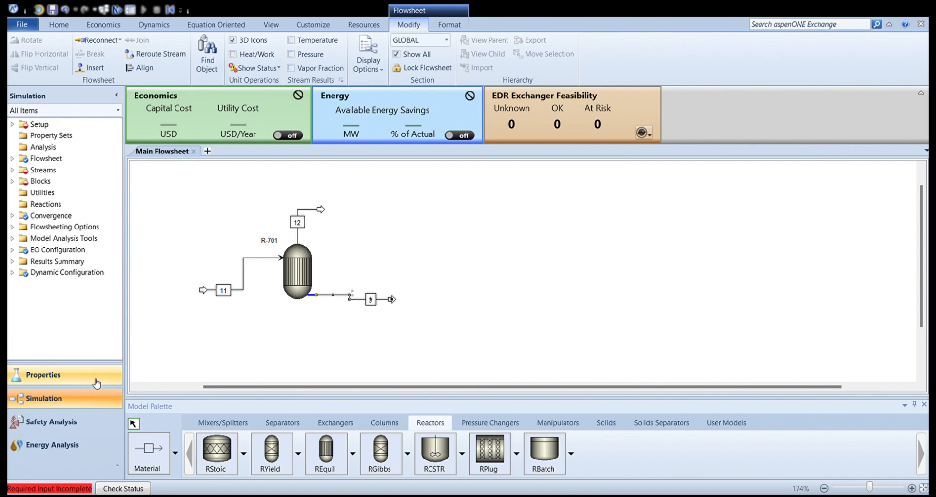
- In the Properties environment, add C2H4, C2H4O and CO2 to the component list
{"action": "left_click", "coordinate": [96, 383]}
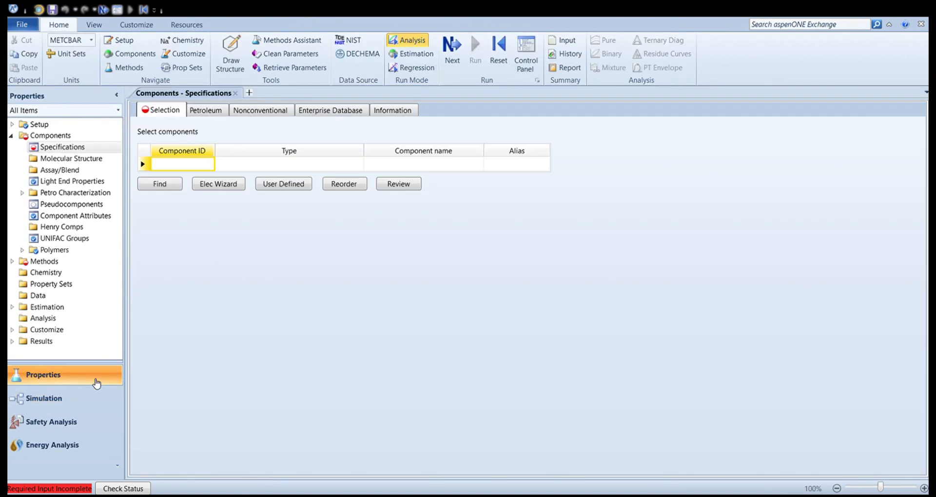
{"action": "left_click", "coordinate": [199, 170]}
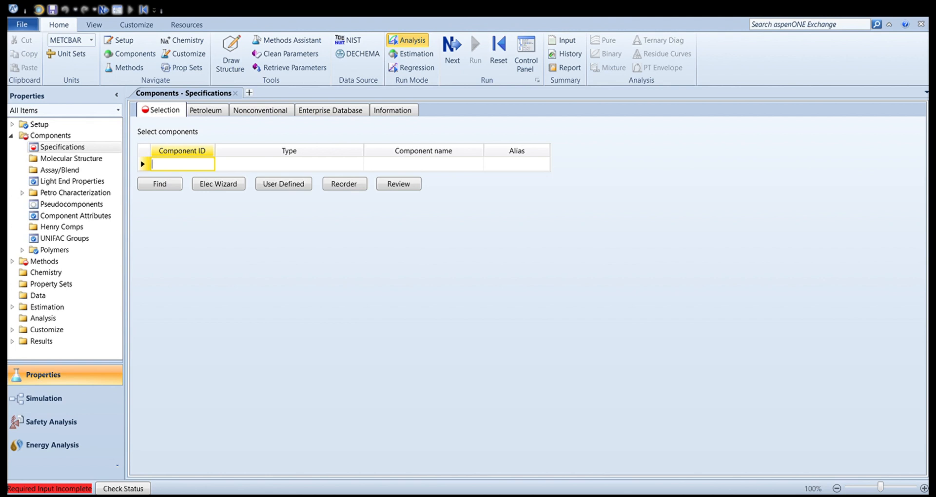
{"action": "type", "text": "C2H4"}
{"action": "key", "text": "Return"}
{"action": "type", "text": "C2H4"}
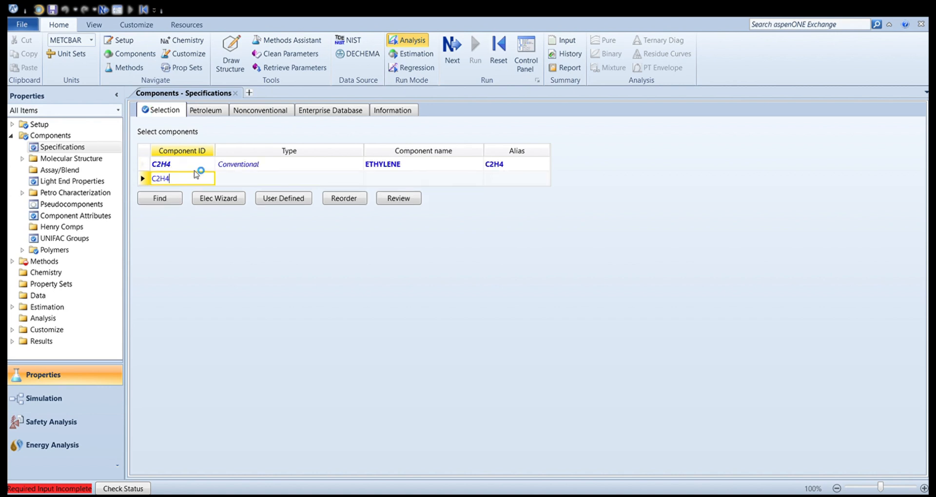
{"action": "type", "text": "O"}
{"action": "key", "text": "Return"}
{"action": "type", "text": "CO2"}
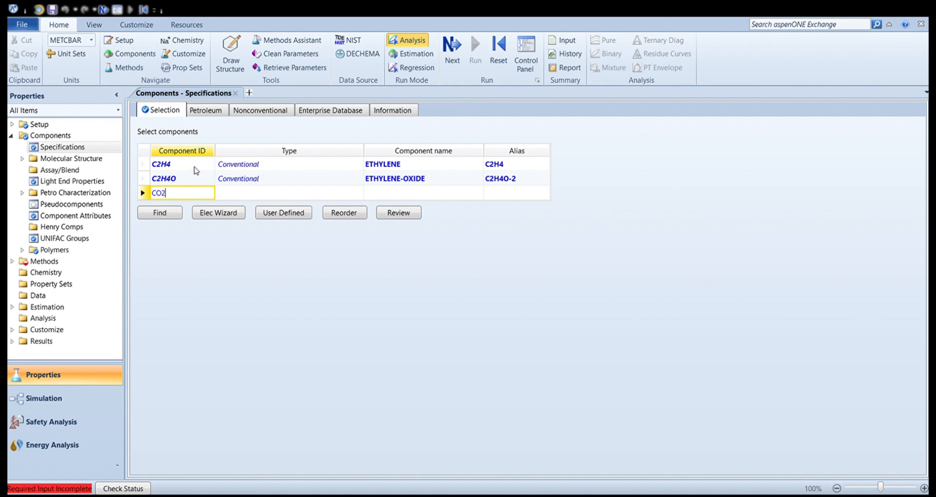
{"action": "key", "text": "Return"}
- Add O2, N2 and H2O to the component list
{"action": "type", "text": "O2"}
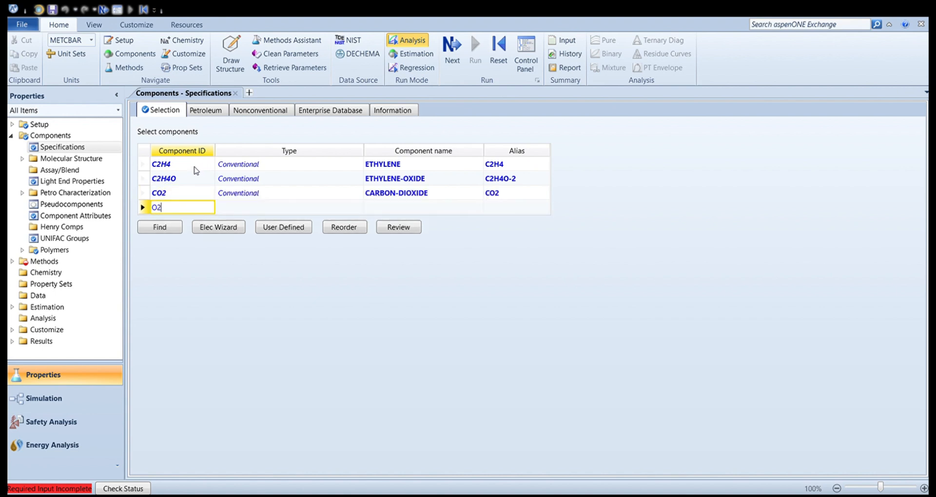
{"action": "key", "text": "Return"}
{"action": "type", "text": "N"}
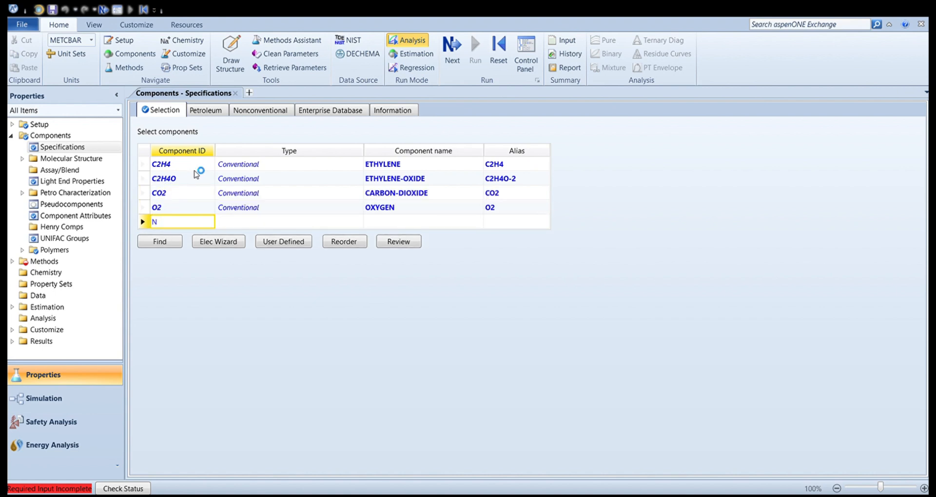
{"action": "type", "text": "2"}
{"action": "key", "text": "Return"}
{"action": "type", "text": "H2O"}
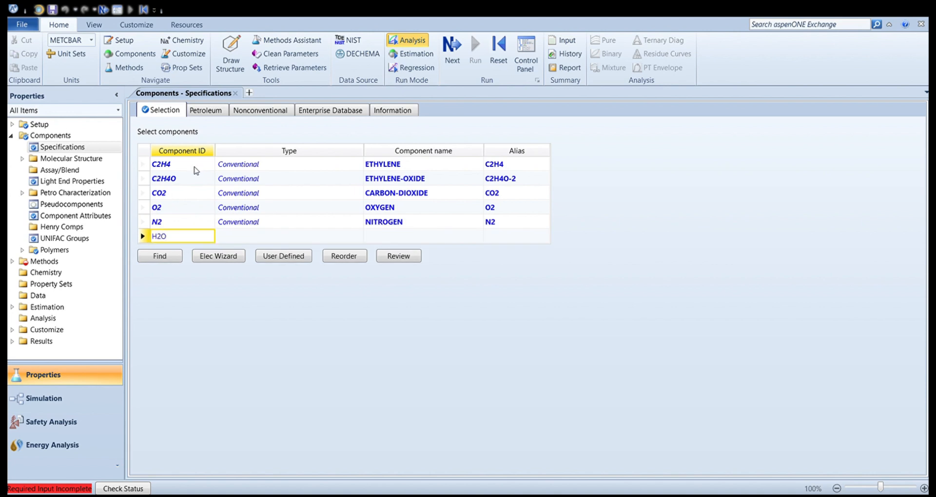
{"action": "key", "text": "Return"}
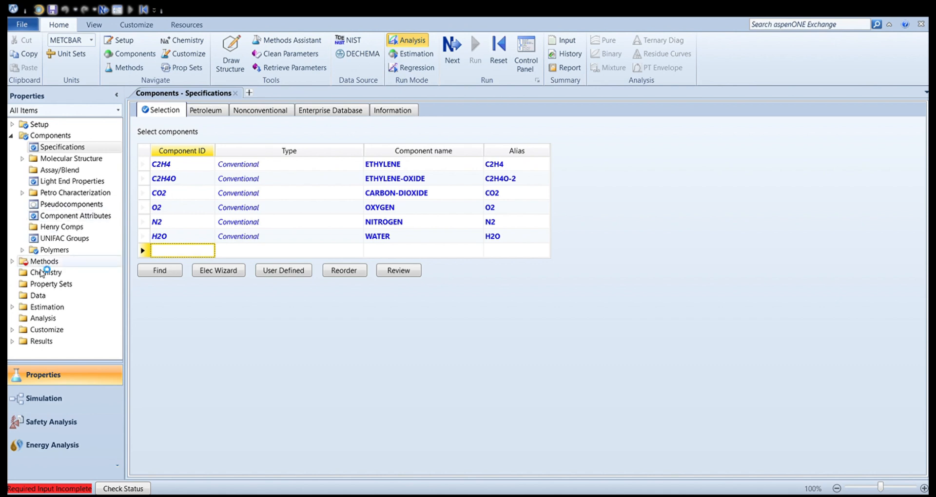
- Set the global property method to SRK
{"action": "left_click", "coordinate": [54, 265]}
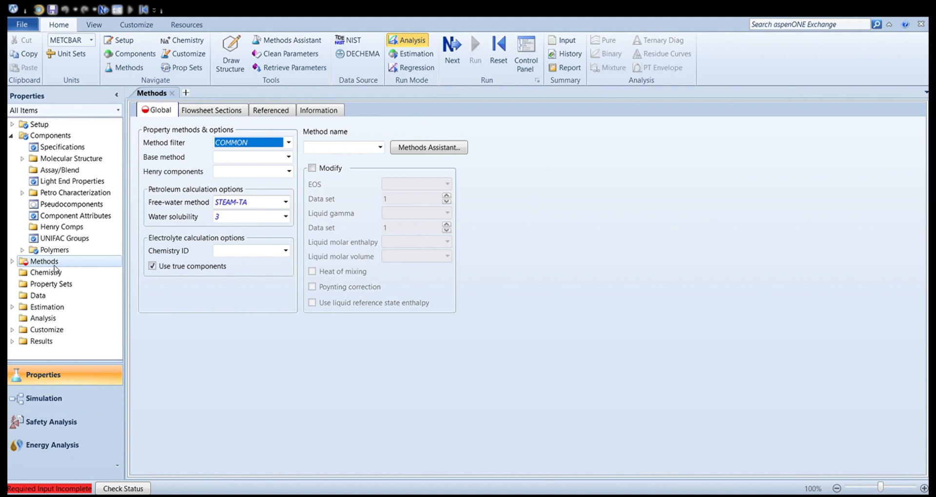
{"action": "left_click", "coordinate": [357, 149]}
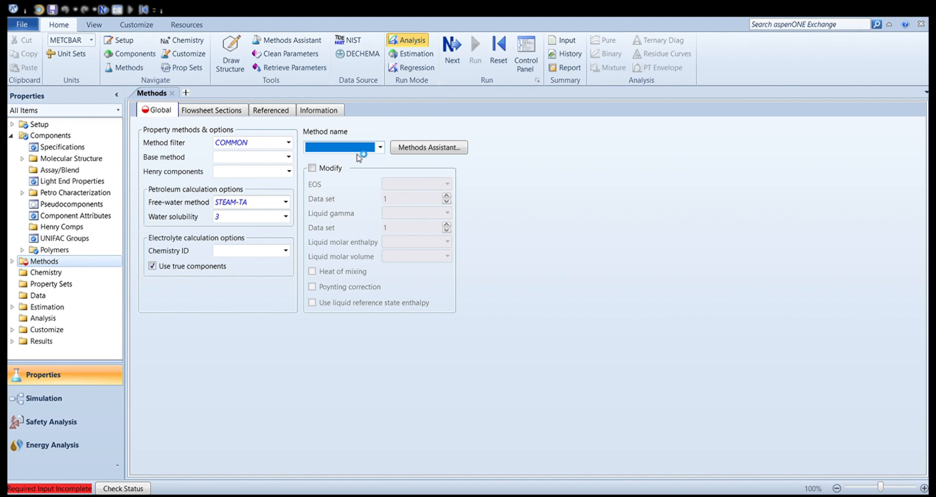
{"action": "type", "text": "SRK"}
{"action": "left_click", "coordinate": [581, 269]}
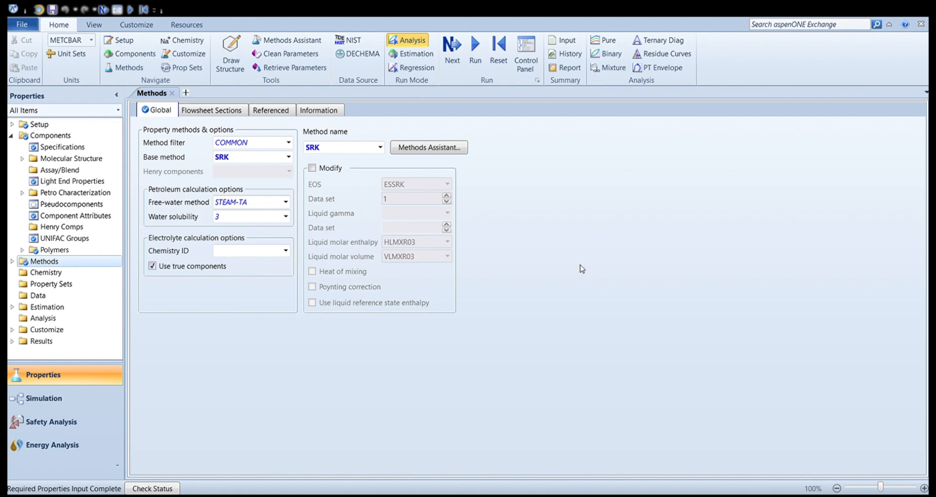
- Back in the Simulation environment, set feed stream 11 to a temperature of 240 C and a pressure of 26,5 bar
{"action": "left_click", "coordinate": [78, 398]}
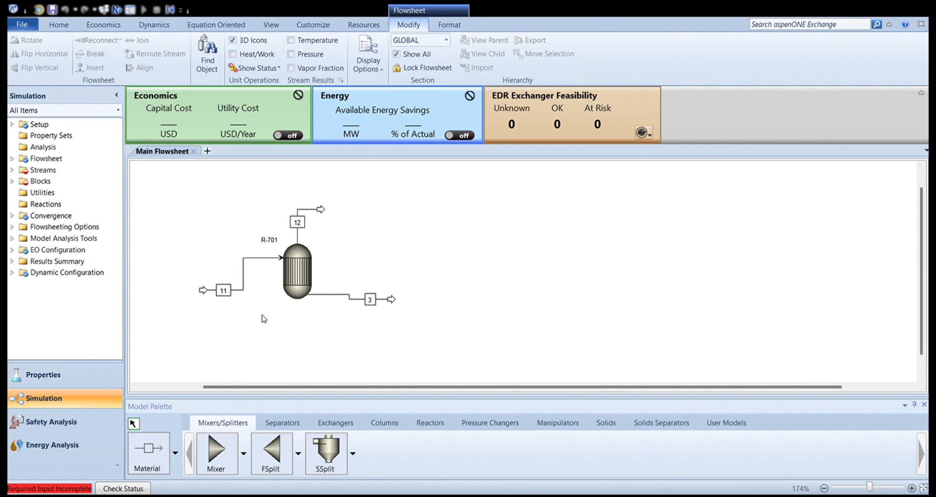
{"action": "left_click", "coordinate": [243, 292]}
{"action": "double_click", "coordinate": [244, 292]}
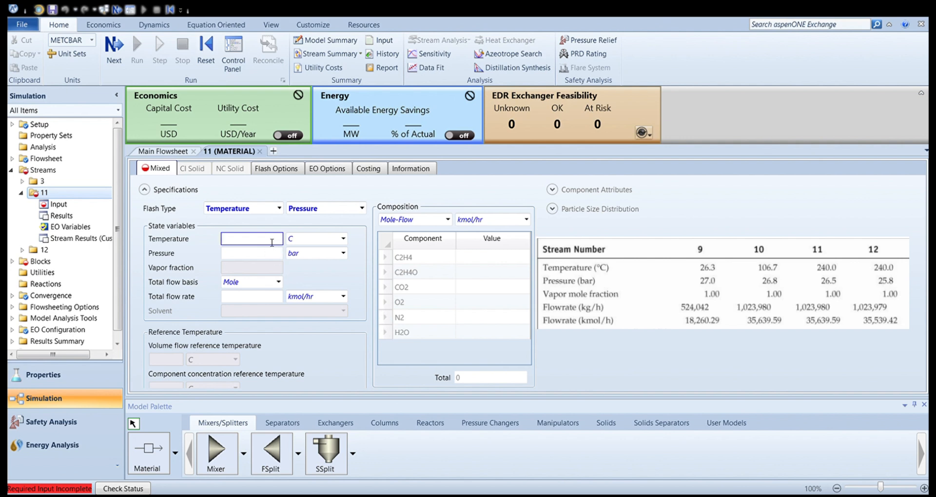
{"action": "type", "text": "240"}
{"action": "left_click", "coordinate": [257, 259]}
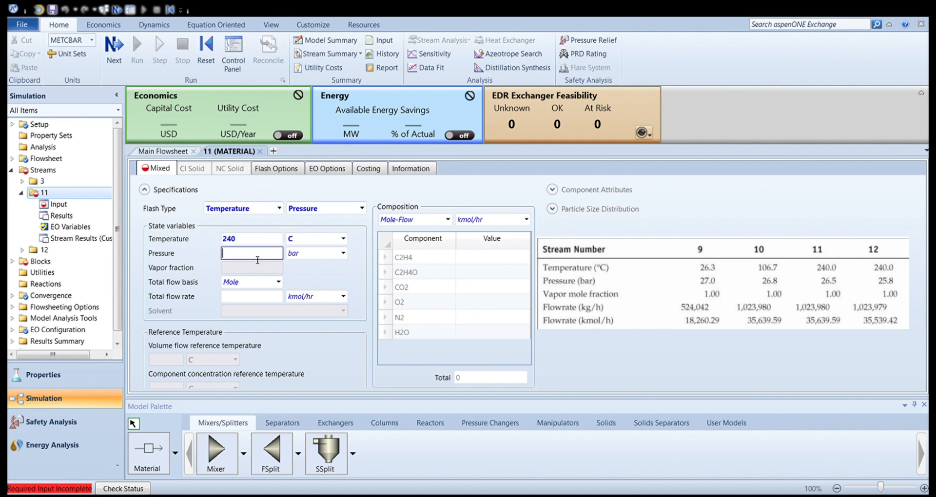
{"action": "type", "text": "26,5"}
- Enter stream 11 mole flows in kmol/hr: C2H4 1047,91, C2H4O 6,47 and CO2 31,71
{"action": "left_click", "coordinate": [477, 261]}
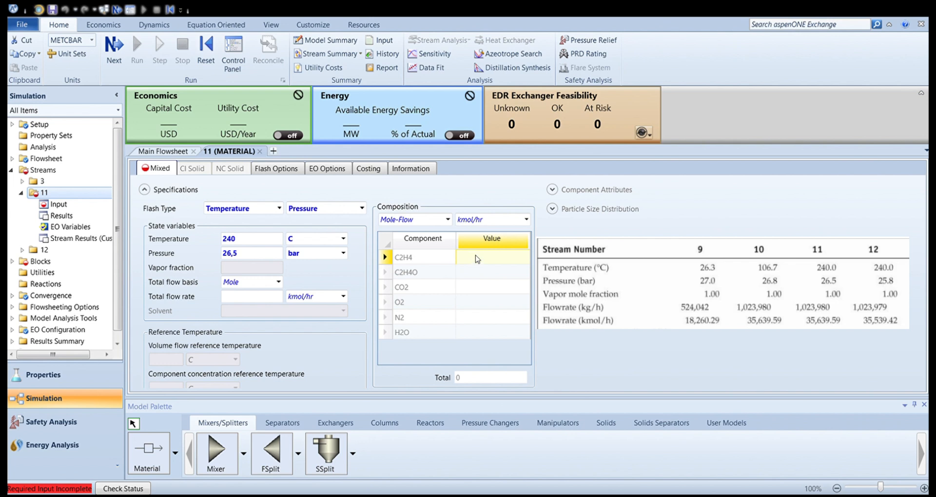
{"action": "type", "text": "1047,91"}
{"action": "left_click", "coordinate": [464, 276]}
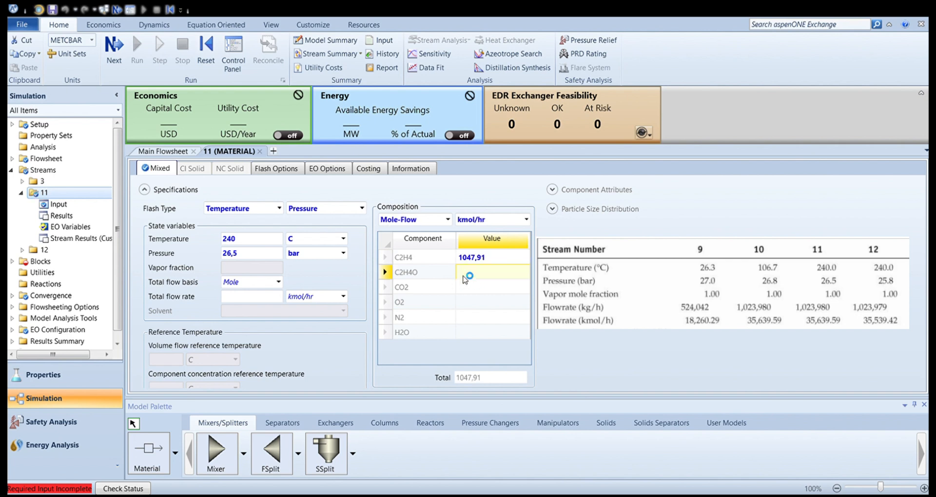
{"action": "type", "text": "6,47"}
{"action": "left_click", "coordinate": [463, 293]}
{"action": "type", "text": "31"}
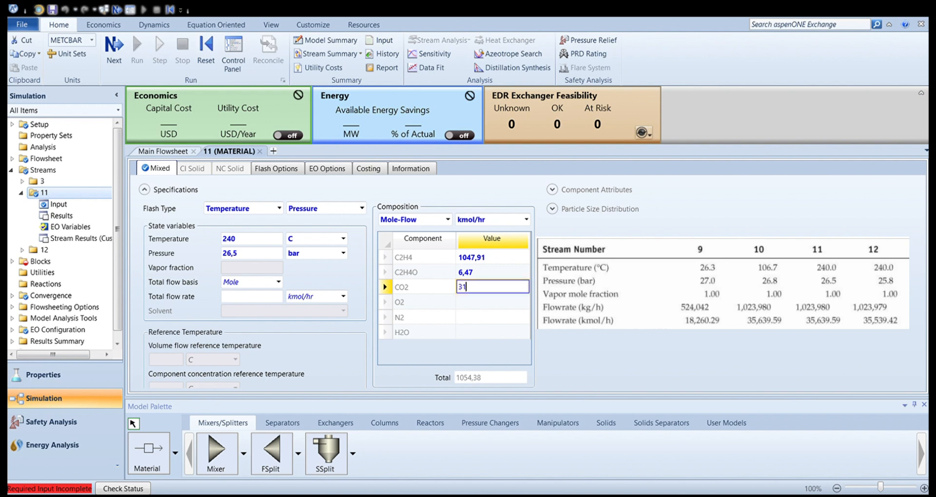
{"action": "type", "text": ",71"}
- Enter the remaining stream 11 mole flows in kmol/hr: O2 6331,12, N2 28191,4 and H2O 30,98
{"action": "left_click", "coordinate": [468, 303]}
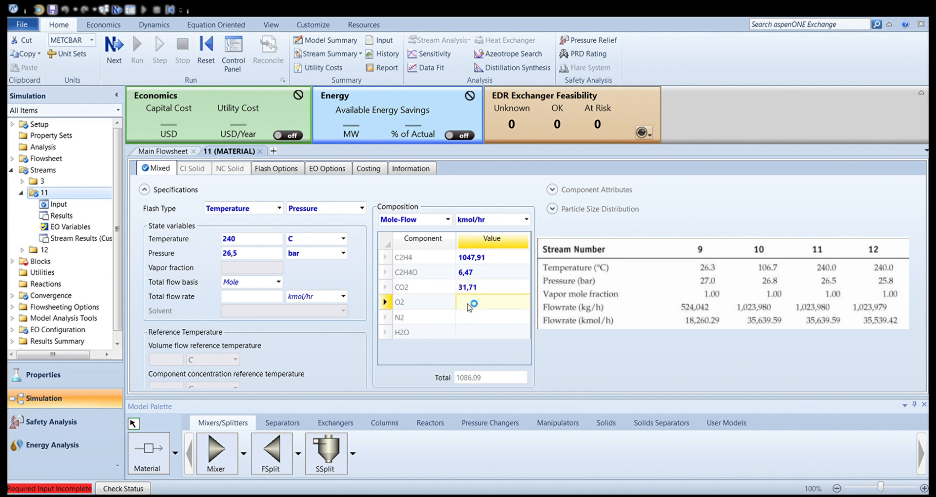
{"action": "type", "text": "6331,12"}
{"action": "left_click", "coordinate": [461, 321]}
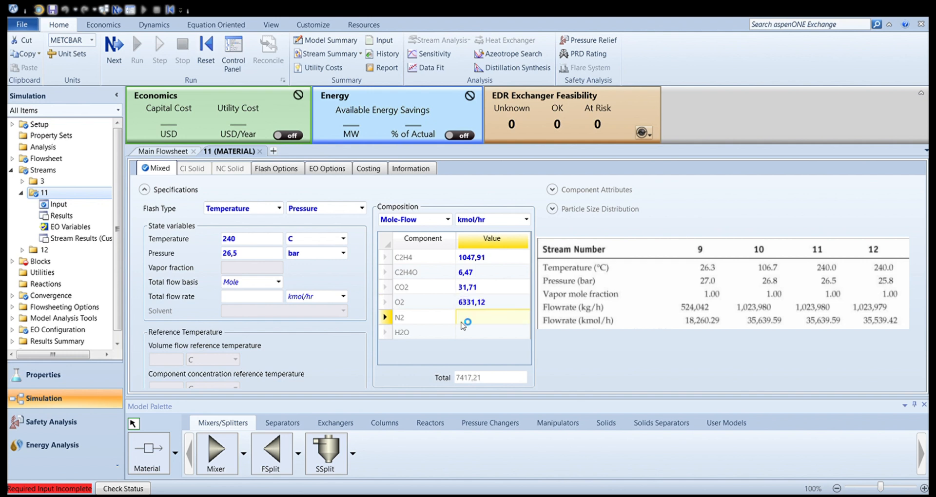
{"action": "type", "text": "28"}
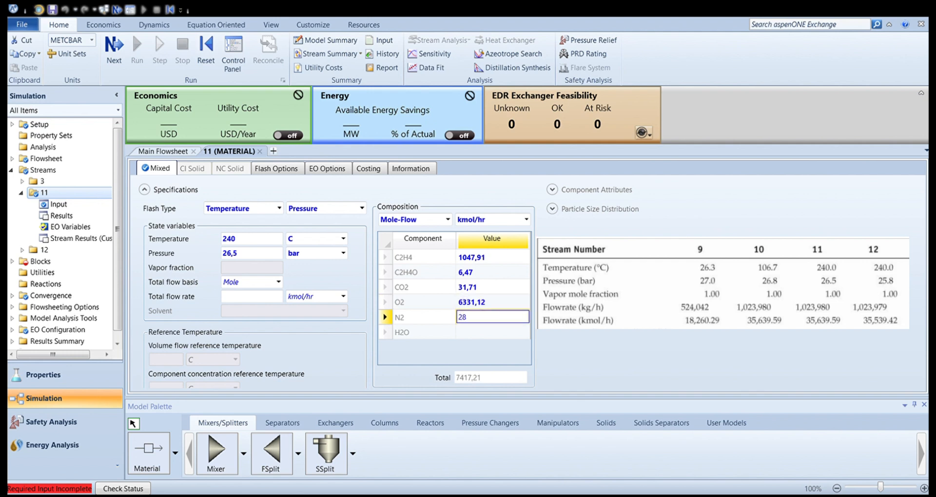
{"action": "type", "text": "191,4"}
{"action": "left_click", "coordinate": [464, 336]}
{"action": "type", "text": "30,98"}
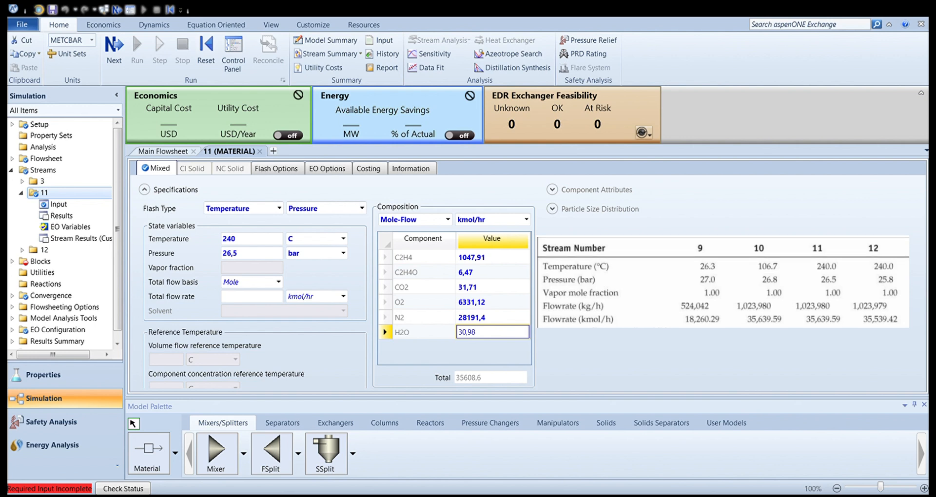
- Set the operating conditions of reactor R-701 to 240 C and 25,8 bar
{"action": "left_click", "coordinate": [170, 155]}
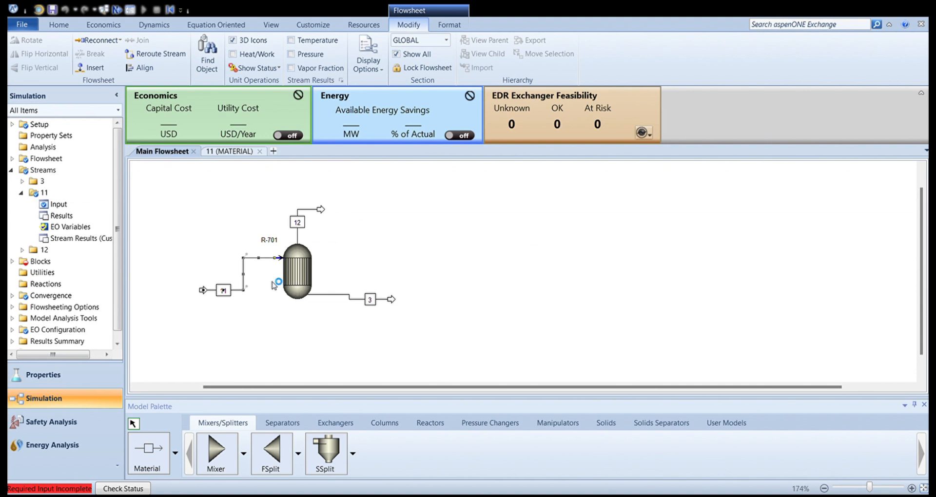
{"action": "double_click", "coordinate": [295, 282]}
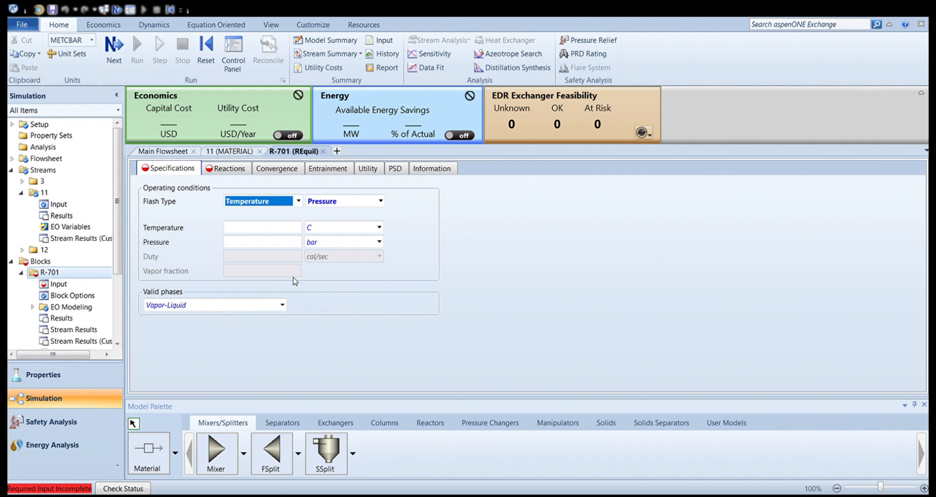
{"action": "left_click", "coordinate": [279, 228]}
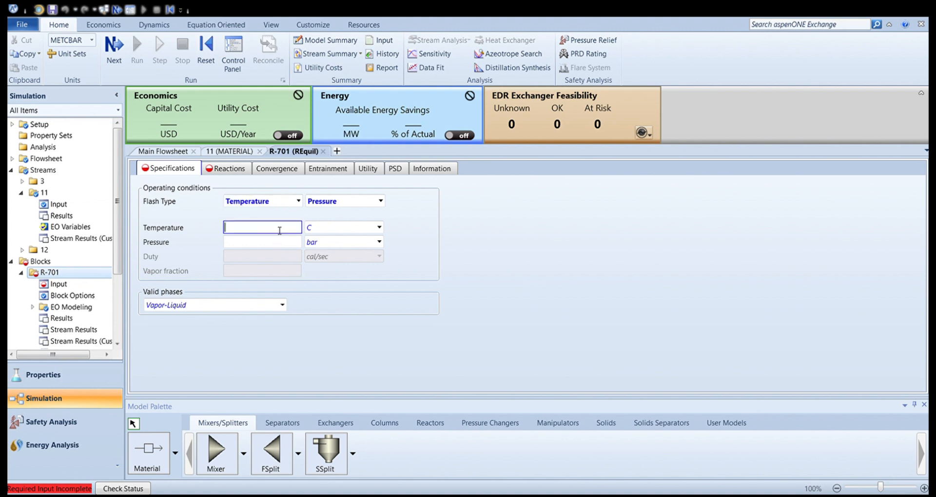
{"action": "type", "text": "240"}
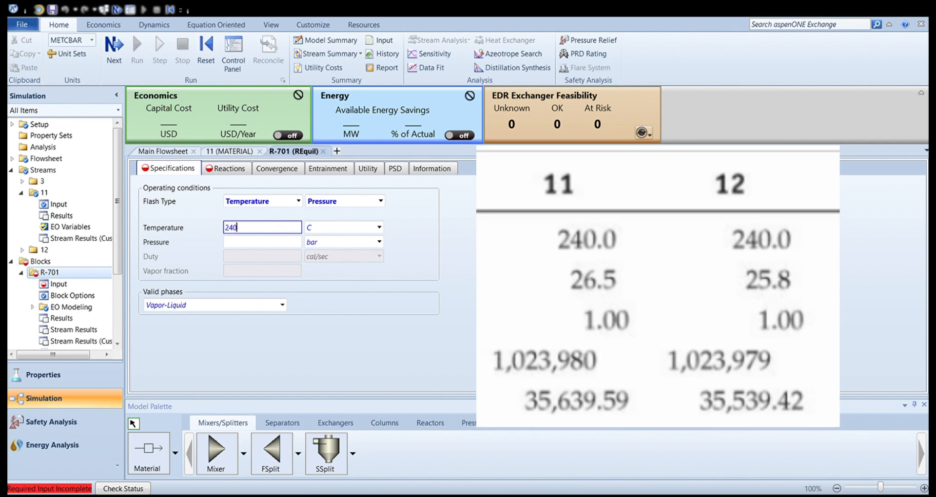
{"action": "left_click", "coordinate": [240, 245]}
{"action": "type", "text": "25,8"}
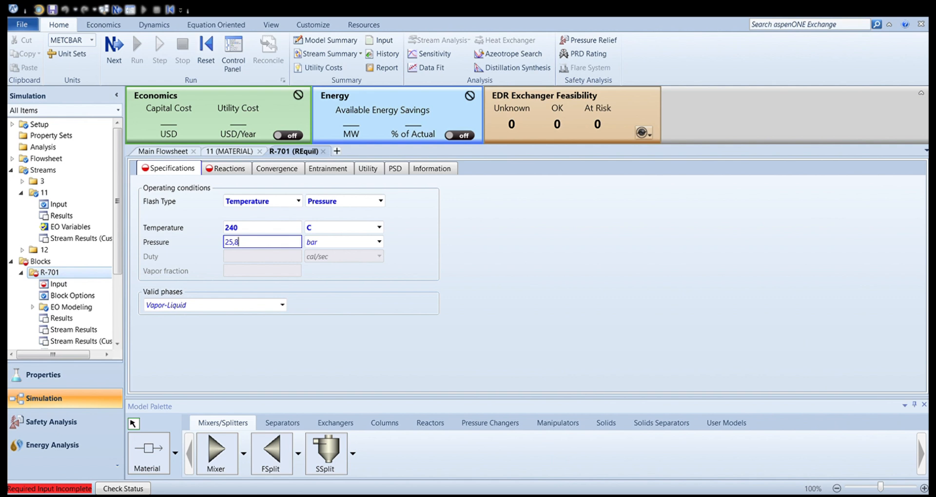
- Add three reactions to R-701: C2H4 + 0,5 O2 --> C2H4O; C2H4 + 3 O2 --> 2 CO2 + 2 H2O; C2H4O + 2,5 O2 --> 2 CO2 + 2 H2O
{"action": "left_click", "coordinate": [220, 166]}
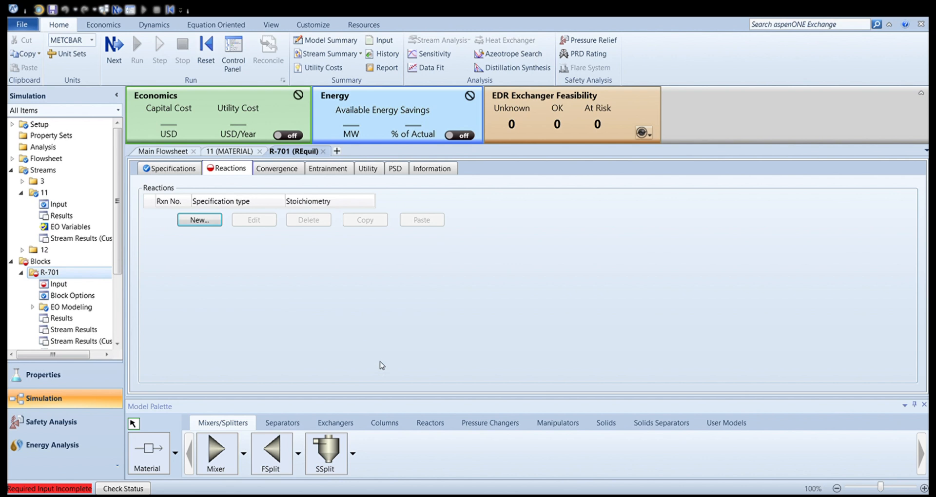
{"action": "left_click", "coordinate": [205, 221]}
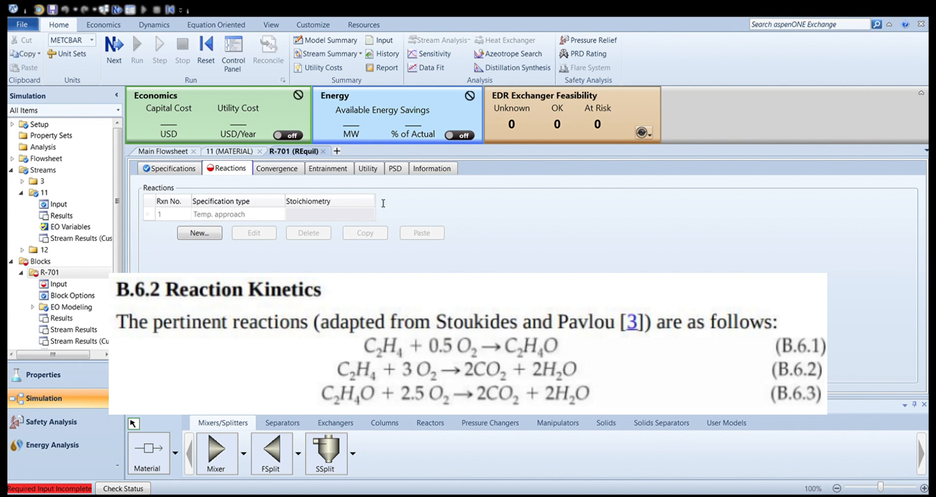
{"action": "left_click", "coordinate": [348, 210]}
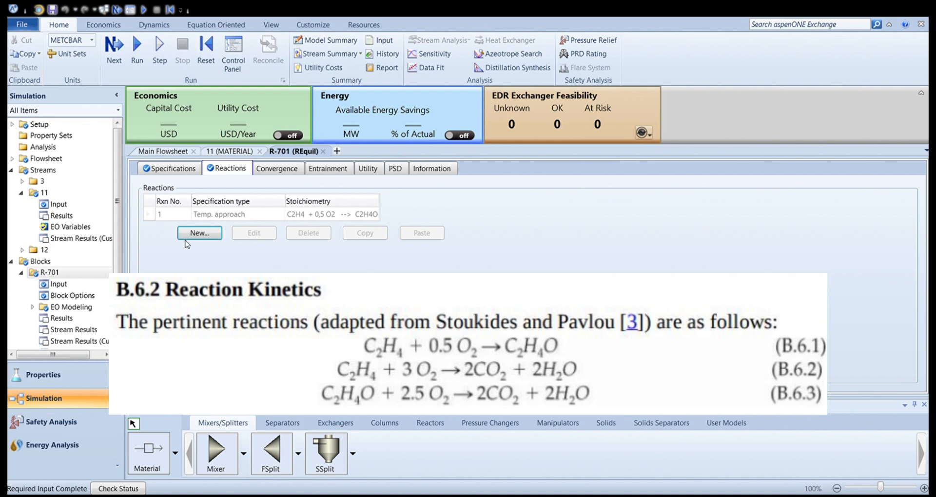
{"action": "left_click", "coordinate": [199, 233]}
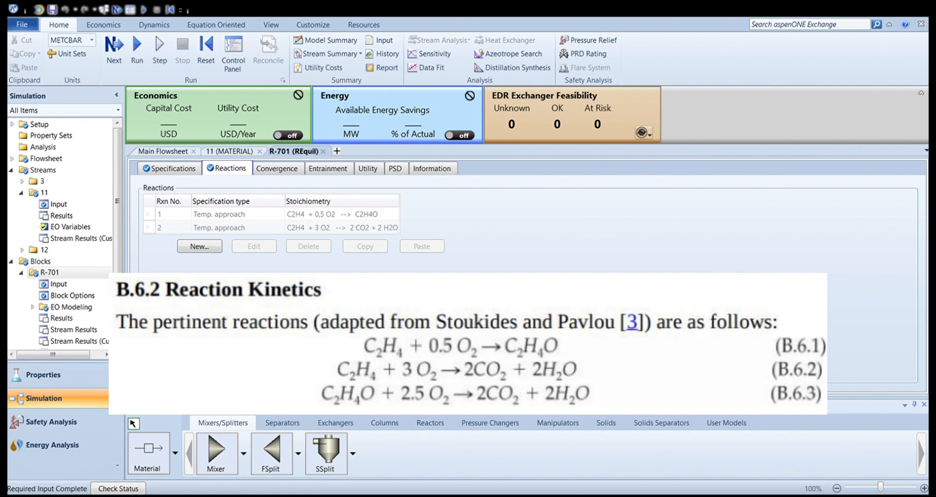
{"action": "left_click", "coordinate": [204, 252]}
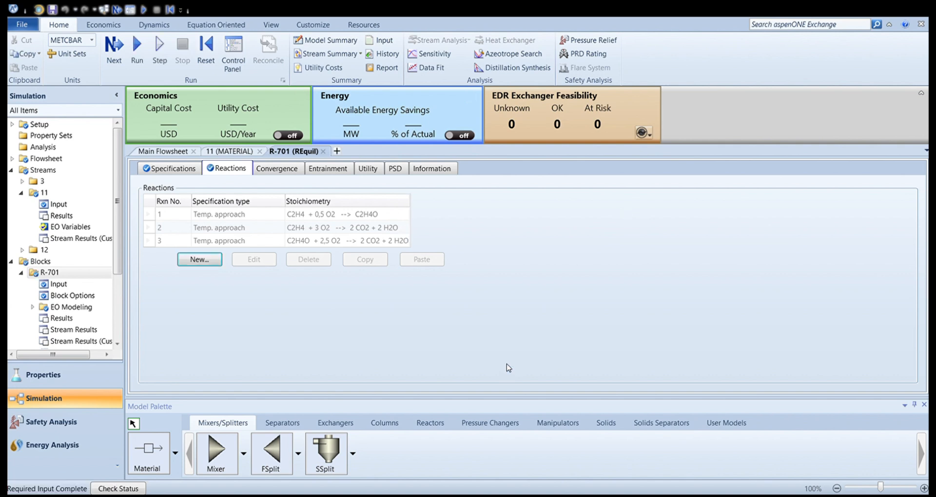
- Run the simulation from the main flowsheet, and review the run status messages and the stream 11 inputs
{"action": "left_click", "coordinate": [184, 154]}
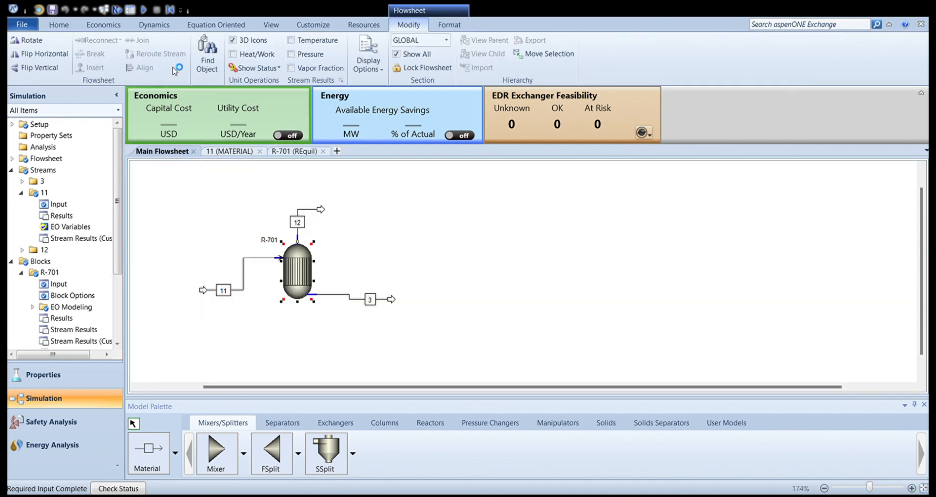
{"action": "left_click", "coordinate": [144, 11]}
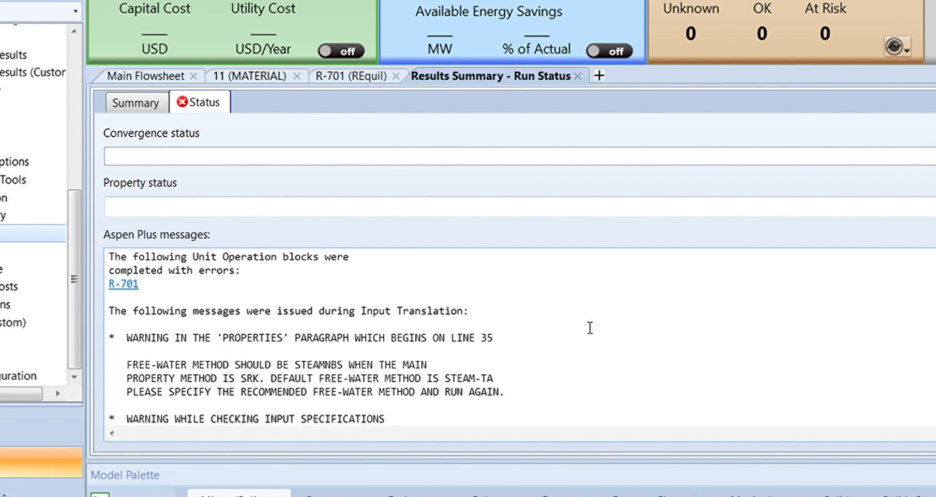
{"action": "left_click", "coordinate": [264, 81]}
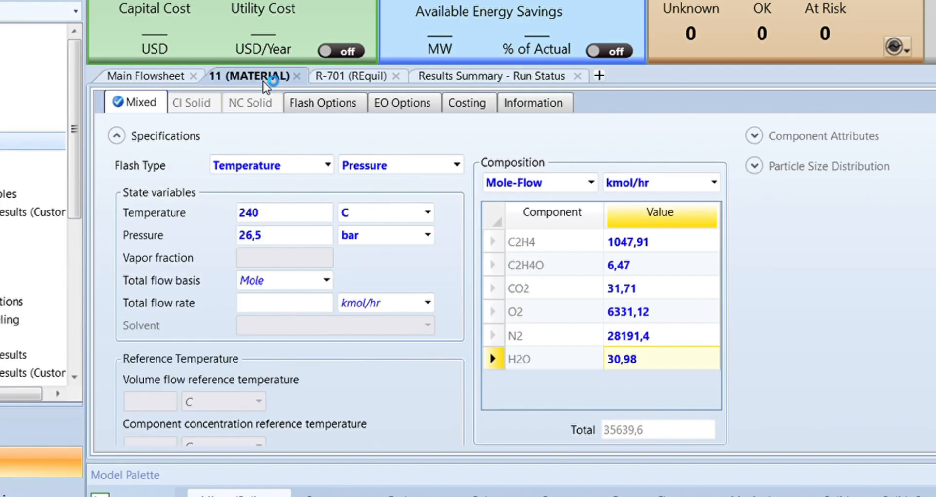
{"action": "left_click", "coordinate": [182, 82]}
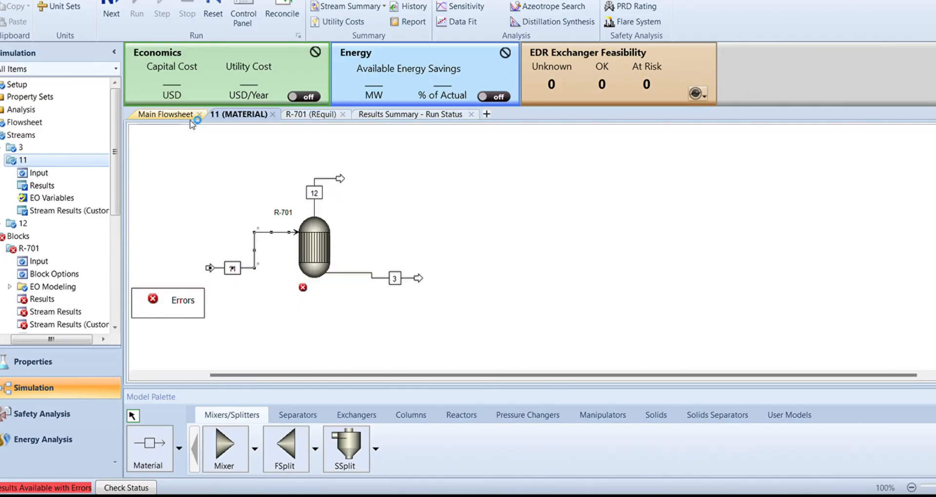
- Set the operating temperature of reactor R-701 to 700 C
{"action": "double_click", "coordinate": [322, 260]}
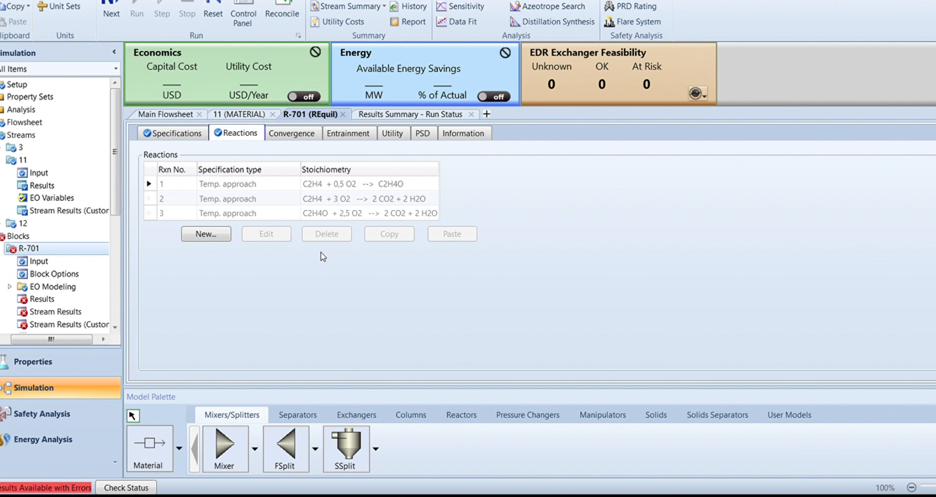
{"action": "left_click", "coordinate": [188, 133]}
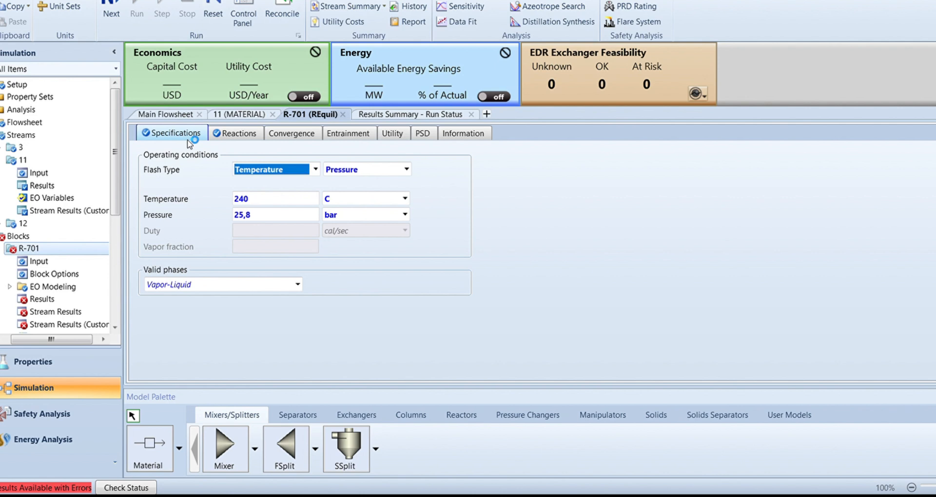
{"action": "left_click", "coordinate": [267, 203]}
{"action": "key", "text": "BackSpace"}
{"action": "key", "text": "BackSpace"}
{"action": "key", "text": "BackSpace"}
{"action": "type", "text": "700"}
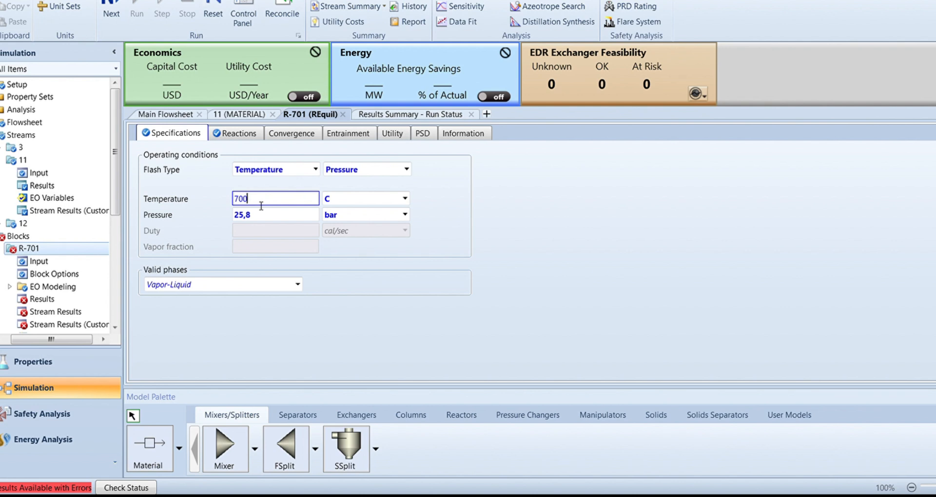
- Delete reaction 3, the oxidation of C2H4O to CO2 and H2O, from the reactions of R-701
{"action": "left_click", "coordinate": [225, 139]}
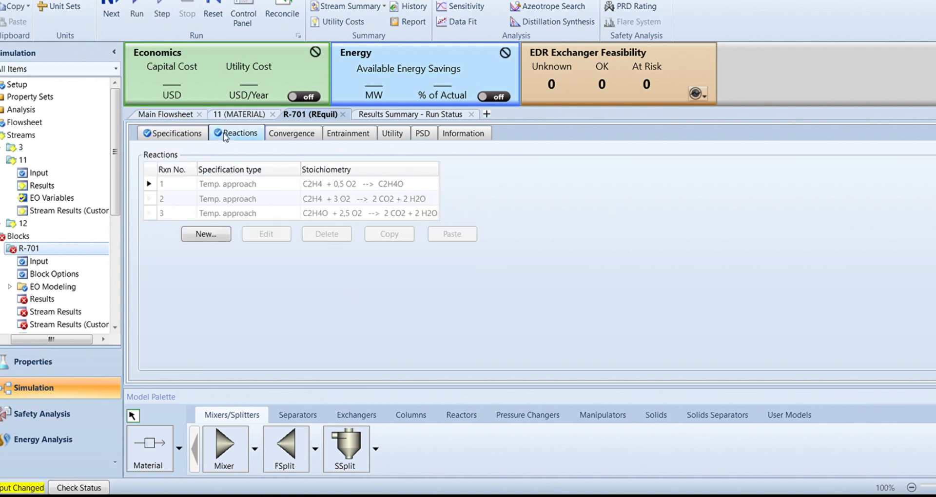
{"action": "left_click", "coordinate": [226, 138]}
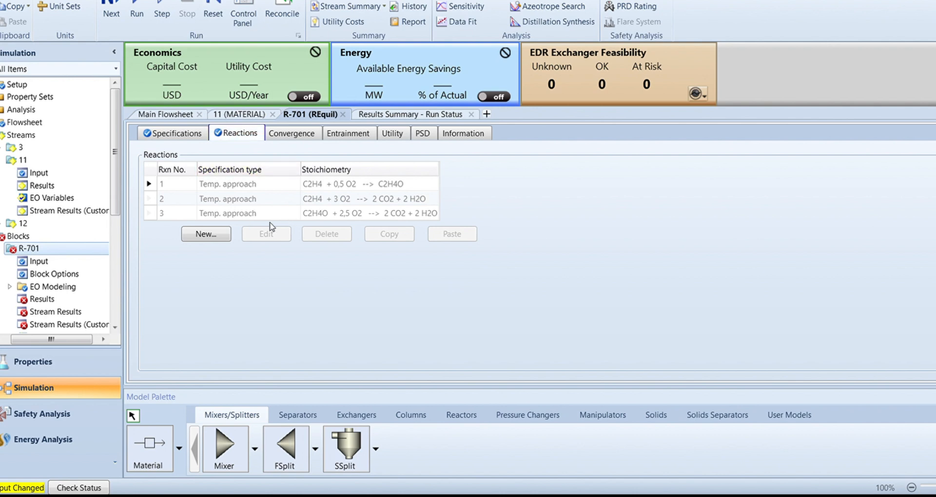
{"action": "left_click", "coordinate": [263, 236]}
{"action": "left_click", "coordinate": [266, 235]}
{"action": "left_click", "coordinate": [282, 216]}
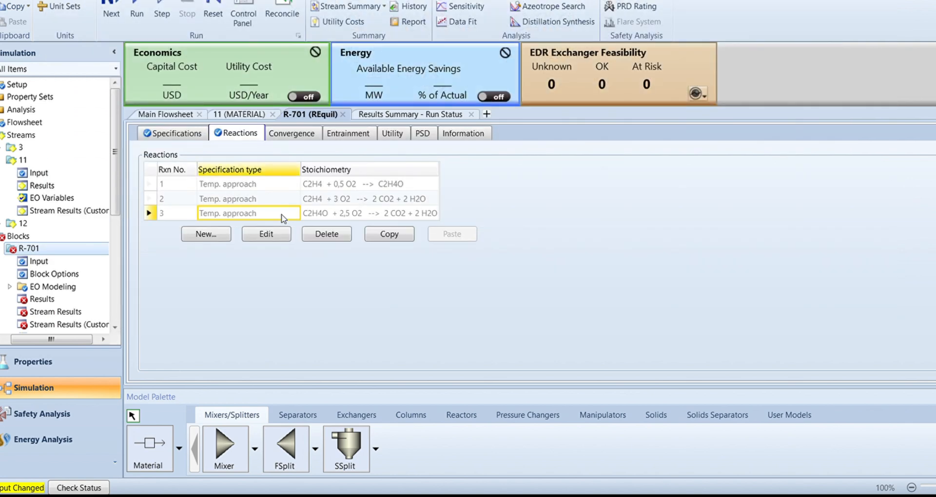
{"action": "left_click", "coordinate": [321, 232]}
{"action": "left_click", "coordinate": [545, 252]}
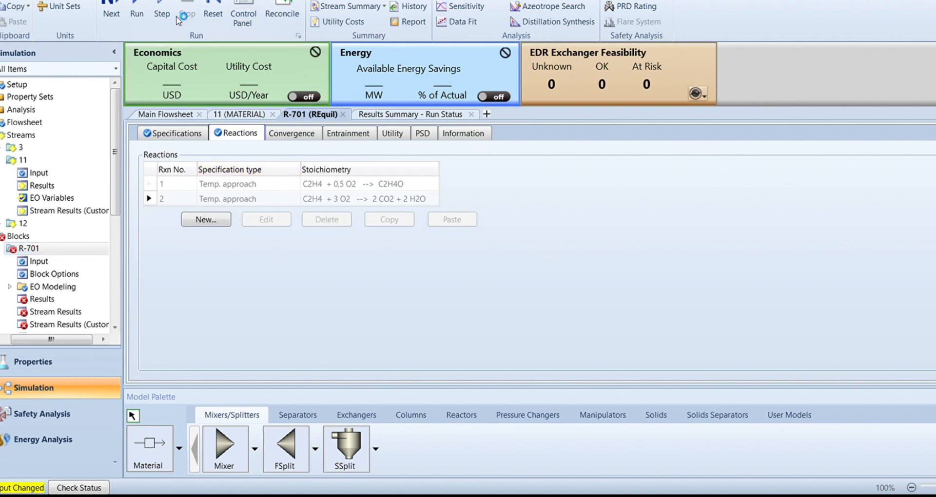
- Run the simulation again with the revised reactor inputs and return to the main flowsheet
{"action": "left_click", "coordinate": [142, 10]}
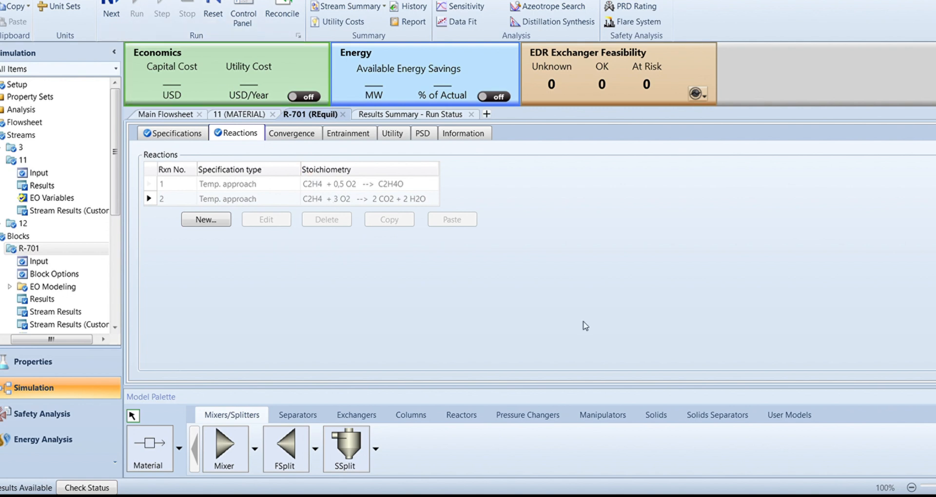
{"action": "left_click", "coordinate": [167, 114]}
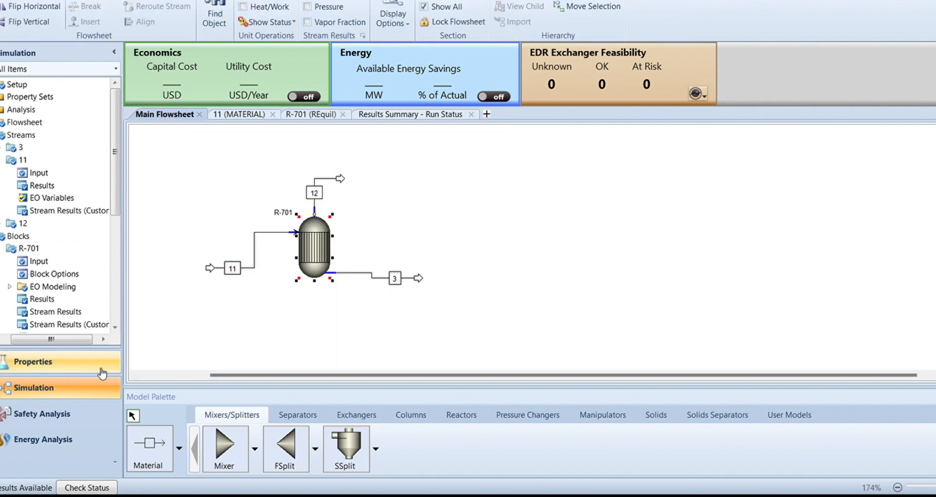
{"action": "left_click", "coordinate": [216, 376]}
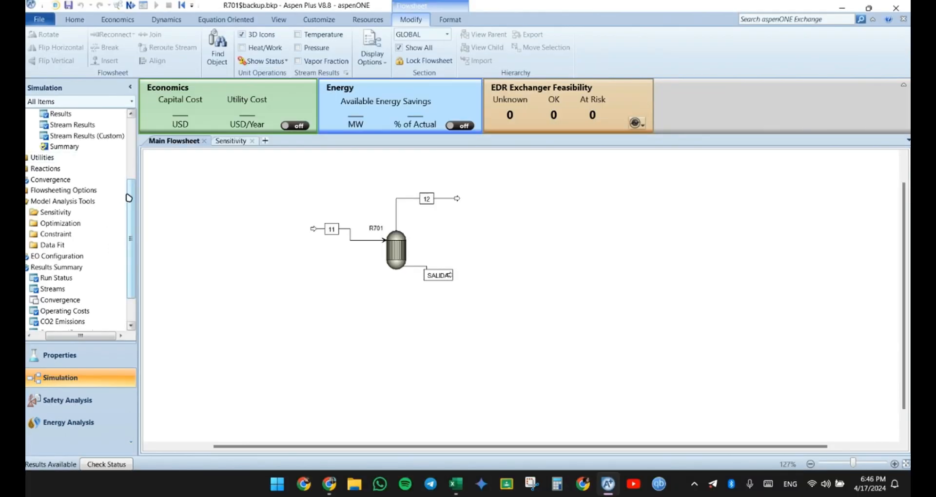
- Create a new sensitivity analysis with the ID 701 under the model analysis tools
{"action": "scroll", "coordinate": [70, 204], "scroll_direction": "up", "scroll_amount": 3}
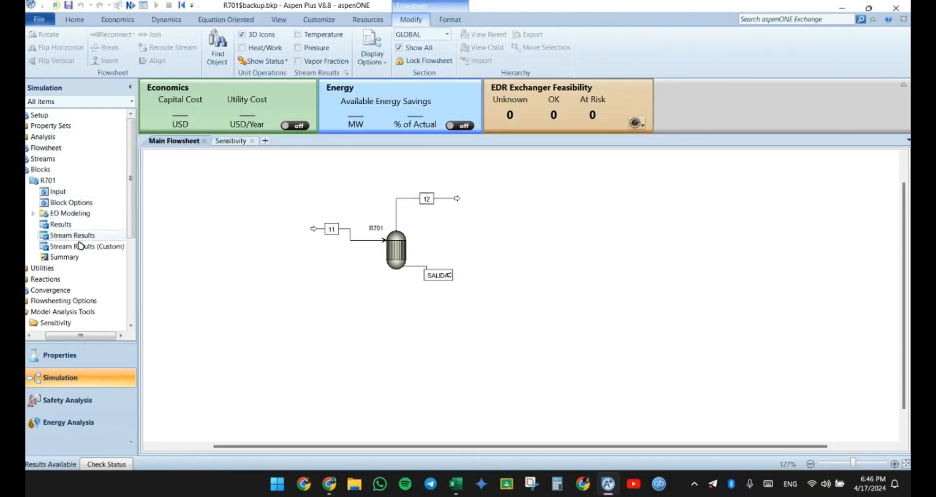
{"action": "scroll", "coordinate": [72, 234], "scroll_direction": "down", "scroll_amount": 3}
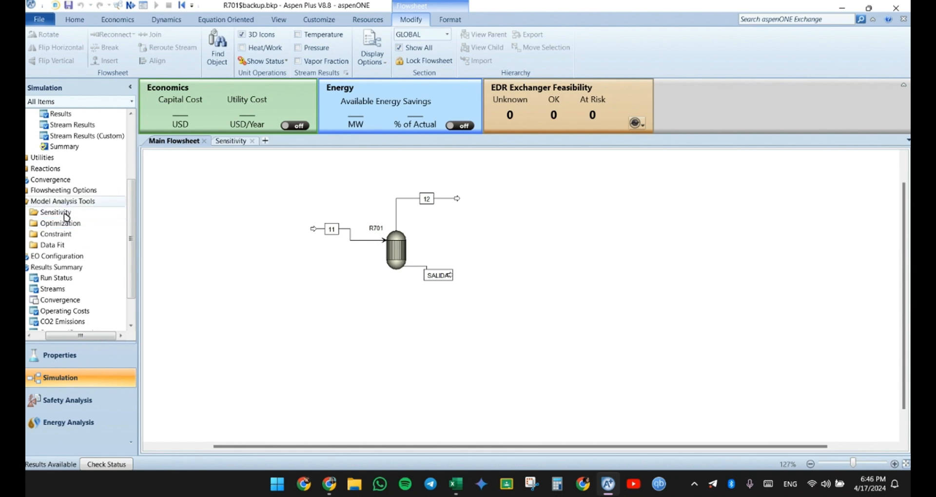
{"action": "double_click", "coordinate": [62, 212]}
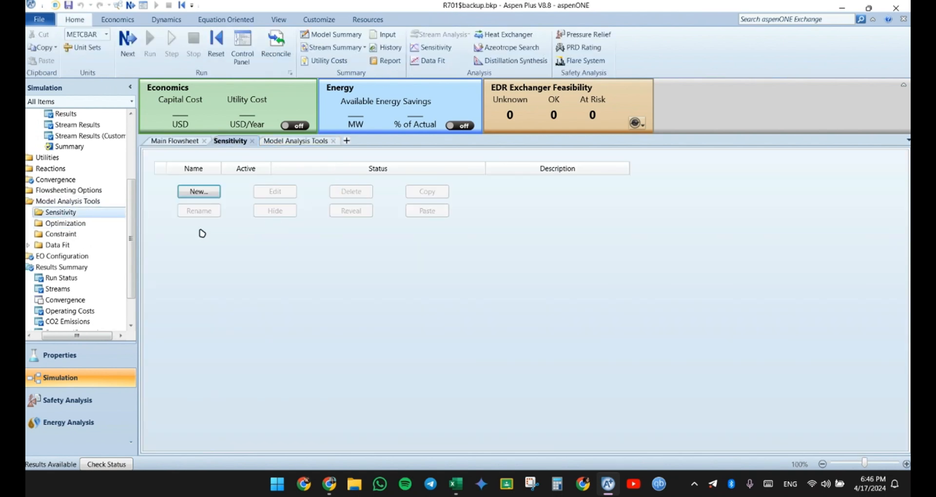
{"action": "left_click", "coordinate": [210, 193]}
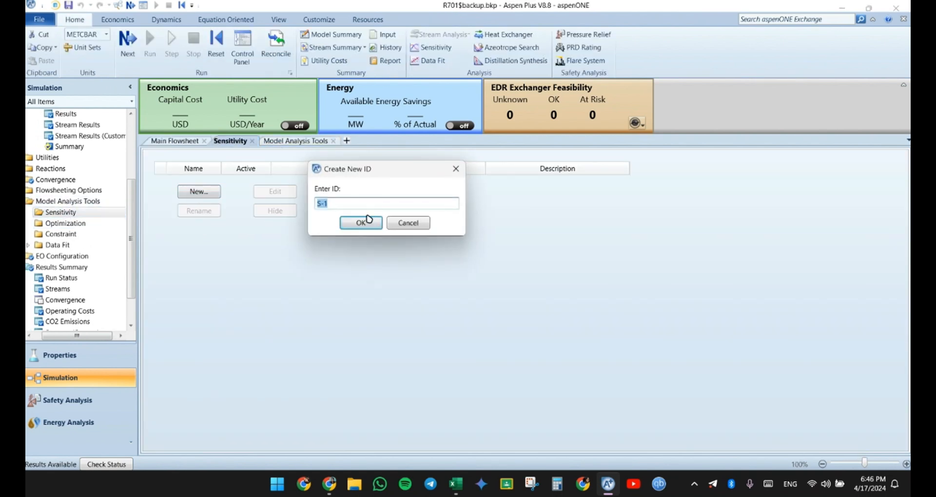
{"action": "type", "text": "100"}
{"action": "left_click", "coordinate": [369, 220]}
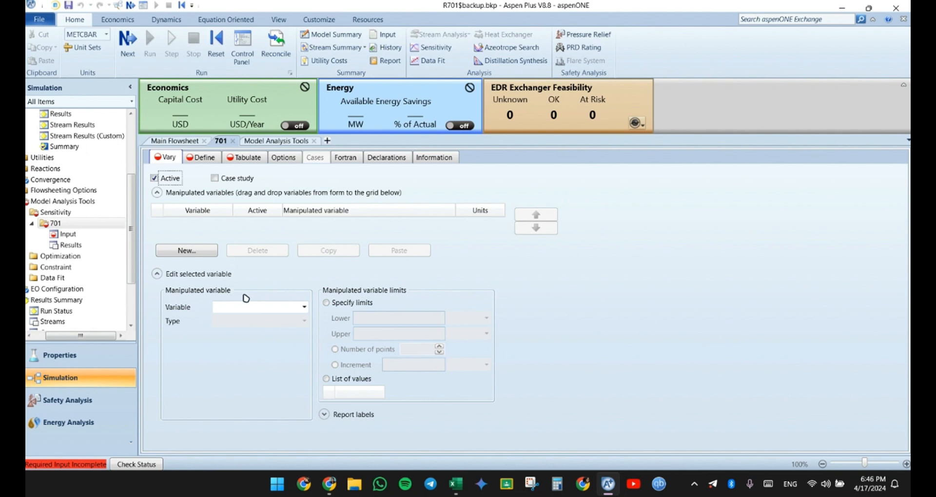
- Add manipulated variable 1 to sensitivity 701 as a Block-Var on block R701 with the variable TEMP
{"action": "left_click", "coordinate": [207, 254]}
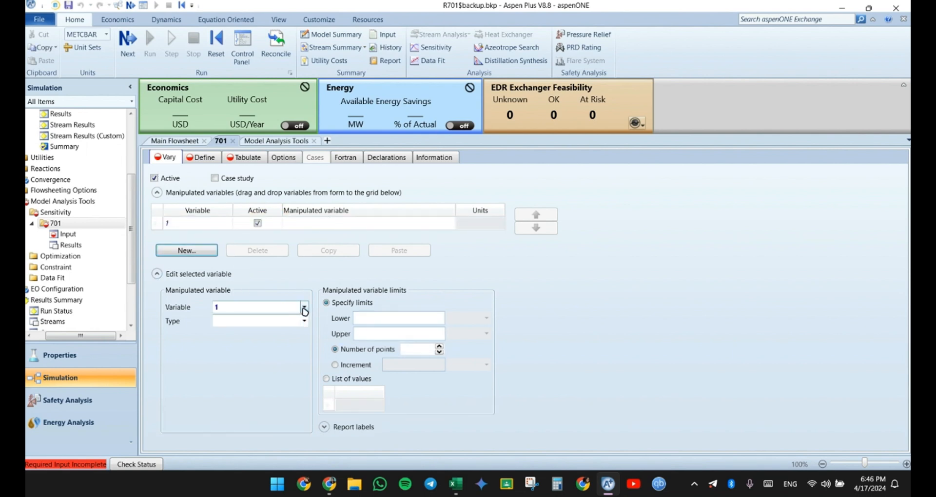
{"action": "left_click", "coordinate": [304, 322]}
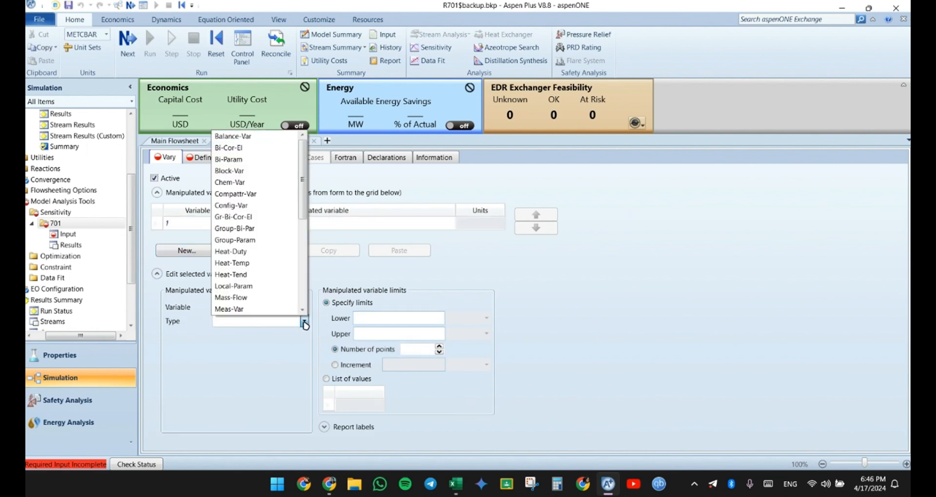
{"action": "left_click", "coordinate": [252, 172]}
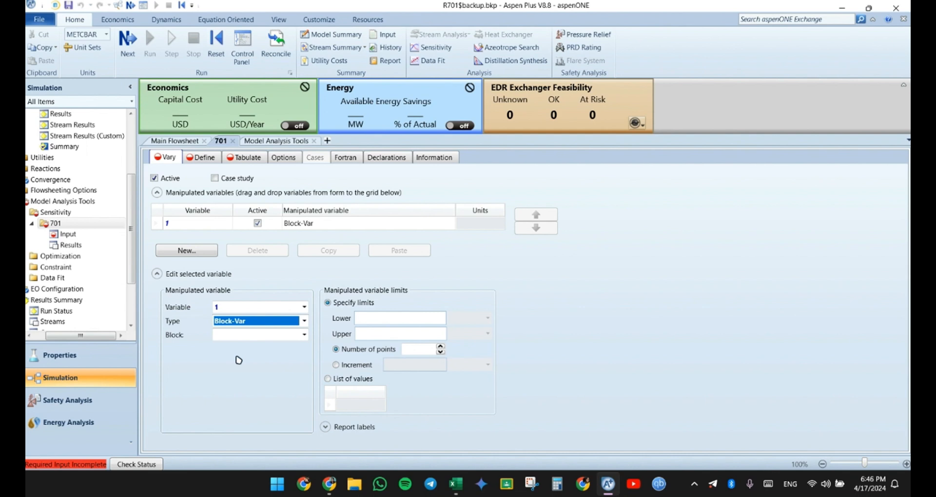
{"action": "left_click", "coordinate": [292, 334]}
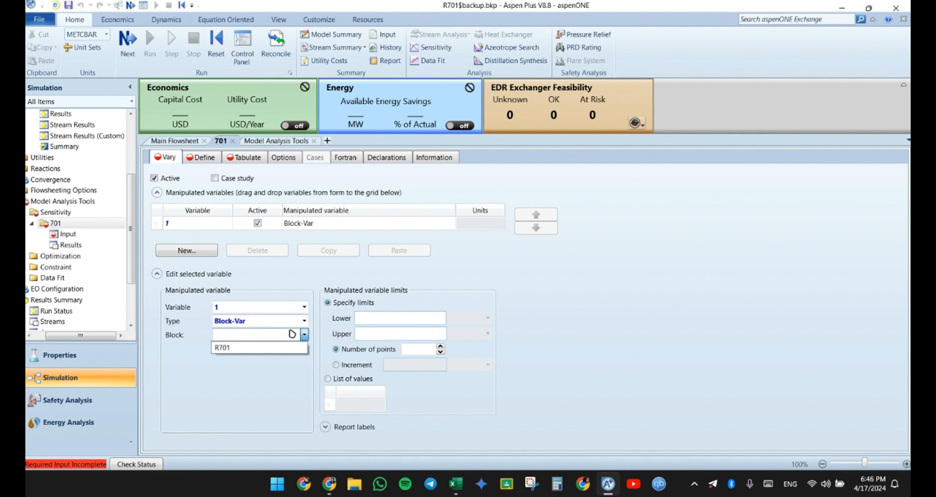
{"action": "left_click", "coordinate": [276, 347]}
{"action": "left_click", "coordinate": [289, 350]}
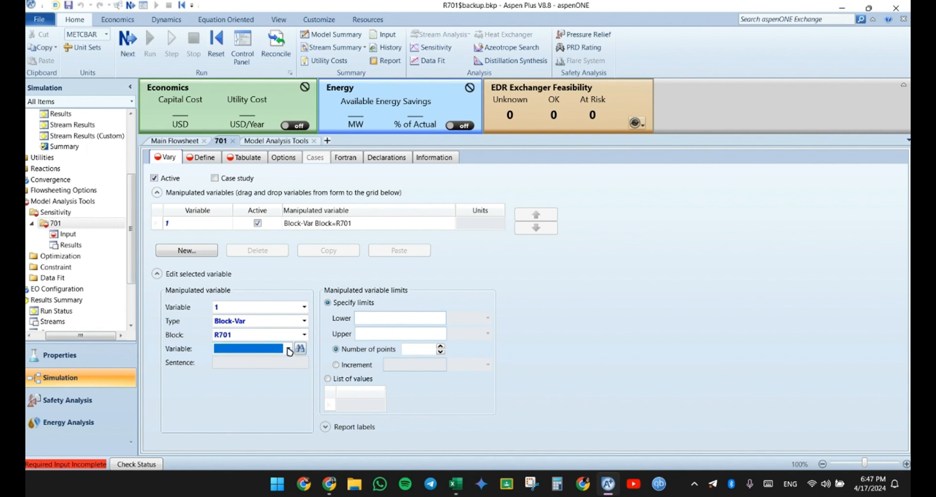
{"action": "scroll", "coordinate": [229, 292], "scroll_direction": "down", "scroll_amount": 5}
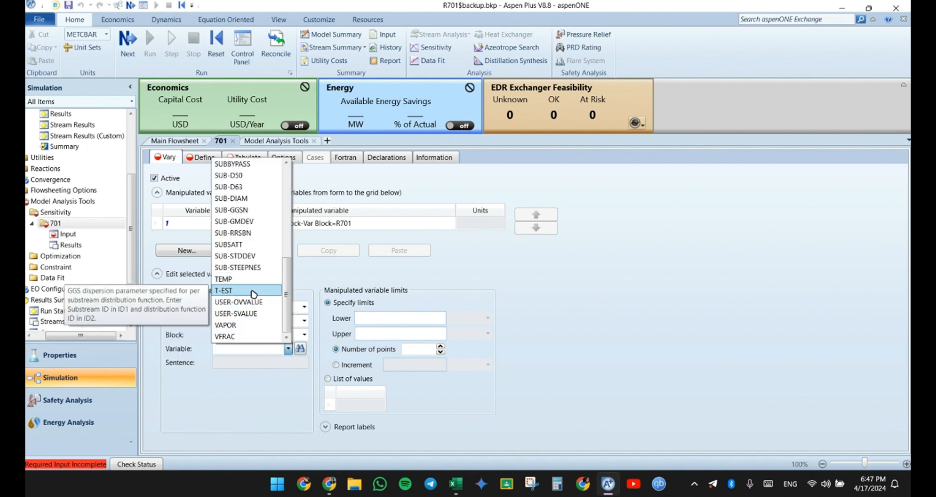
{"action": "left_click", "coordinate": [229, 279]}
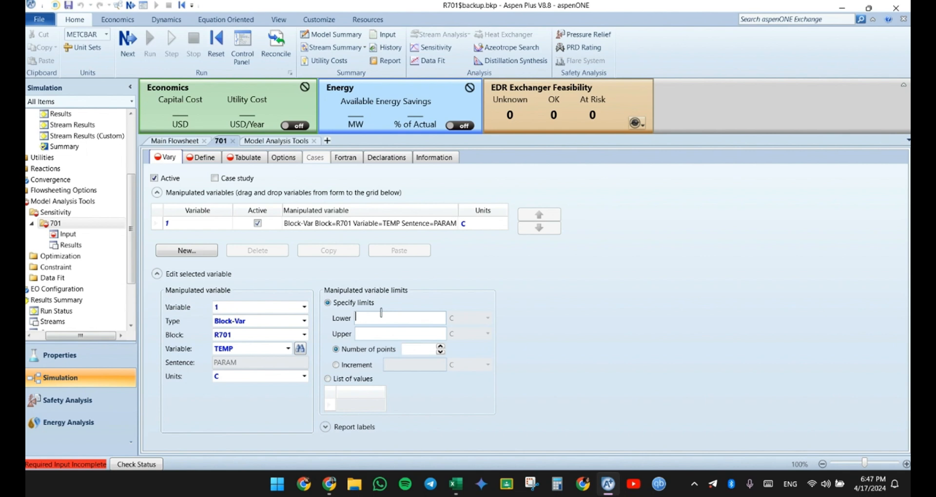
- Set the manipulated temperature limits to a lower value of 250 C and an upper value of 690 C, with 10 points
{"action": "type", "text": "2"}
{"action": "type", "text": "690"}
{"action": "left_click", "coordinate": [410, 348]}
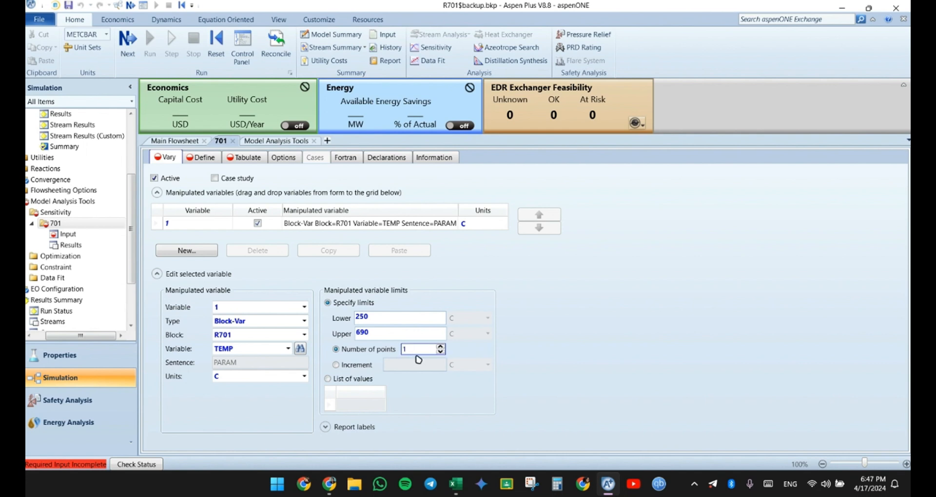
{"action": "type", "text": "10"}
{"action": "key", "text": "Return"}
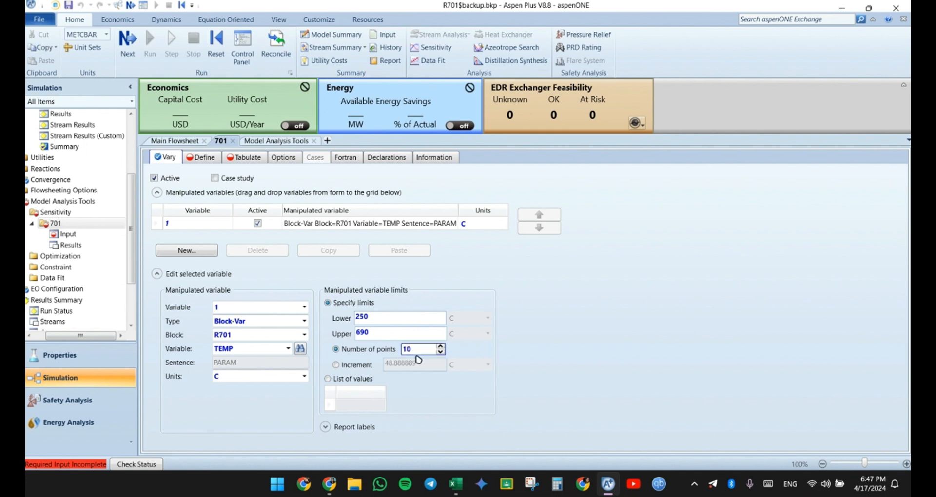
- Create a new sampled variable named FLUJO in the definitions of sensitivity 701
{"action": "left_click", "coordinate": [202, 162]}
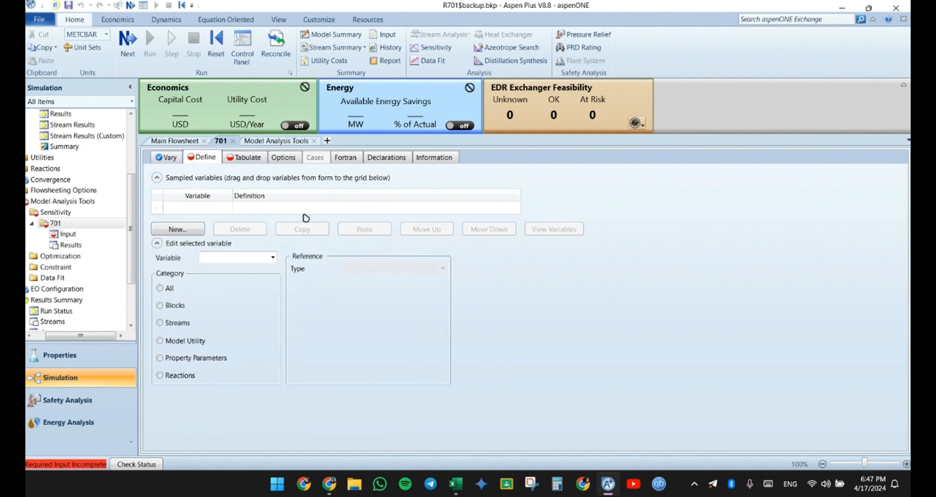
{"action": "left_click", "coordinate": [188, 228]}
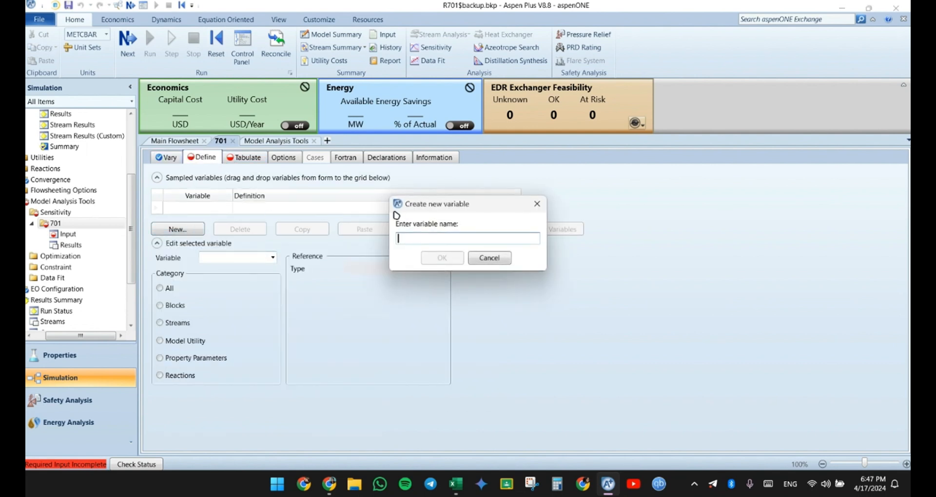
{"action": "type", "text": "F"}
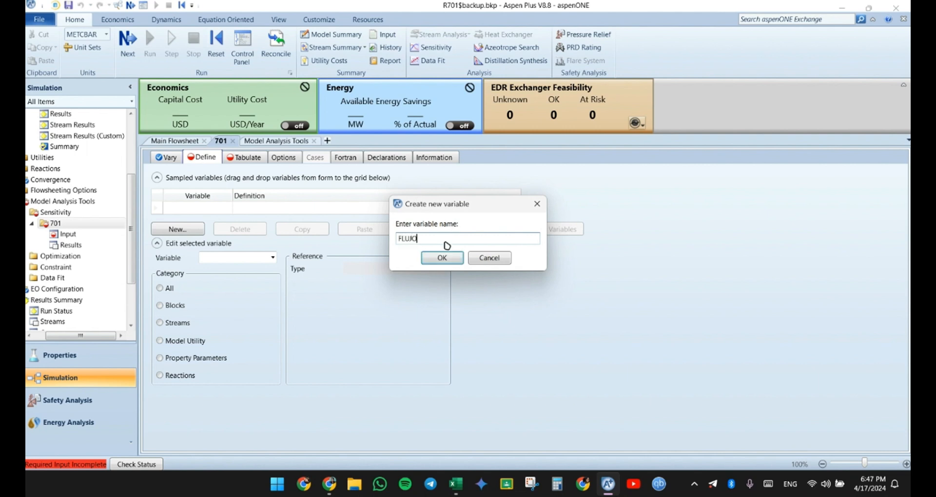
{"action": "type", "text": "LUJO"}
{"action": "key", "text": "Return"}
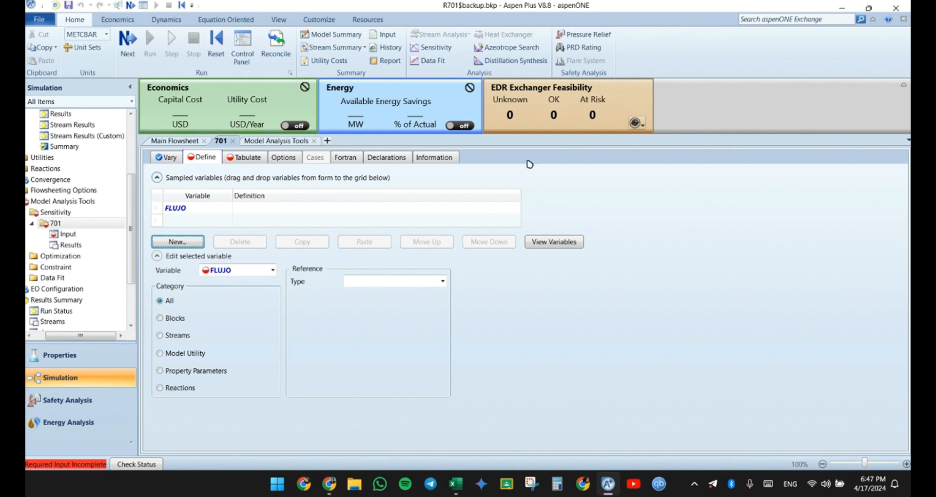
- Define FLUJO in the Streams category as a Mole-Flow reference on stream 12
{"action": "left_click", "coordinate": [194, 336]}
{"action": "left_click", "coordinate": [443, 282]}
{"action": "left_click", "coordinate": [443, 282]}
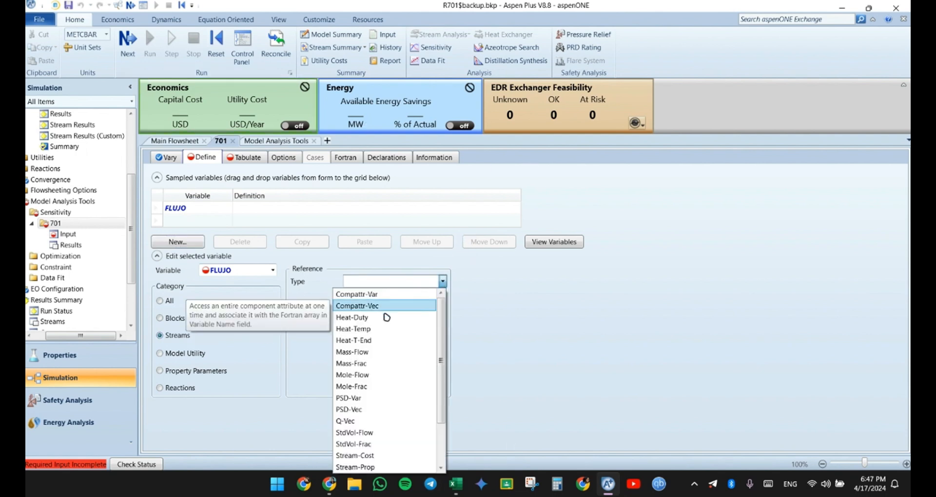
{"action": "left_click", "coordinate": [358, 376]}
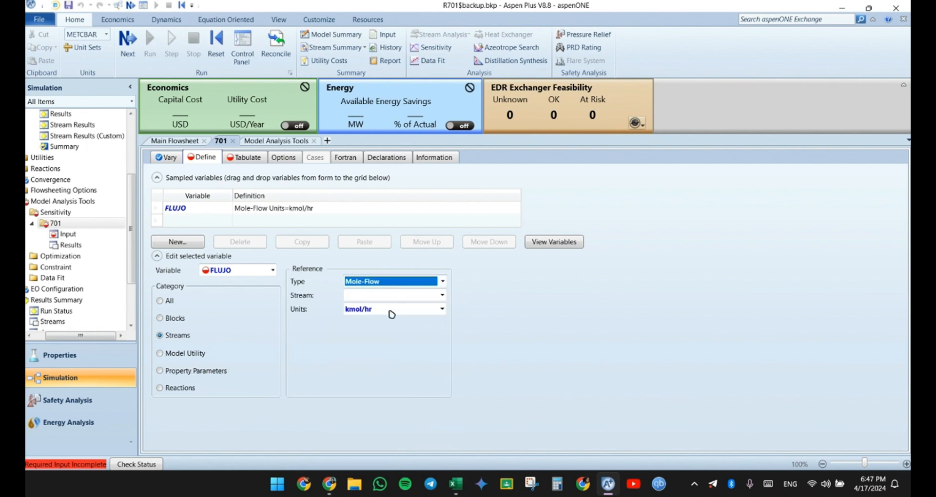
{"action": "left_click", "coordinate": [442, 296]}
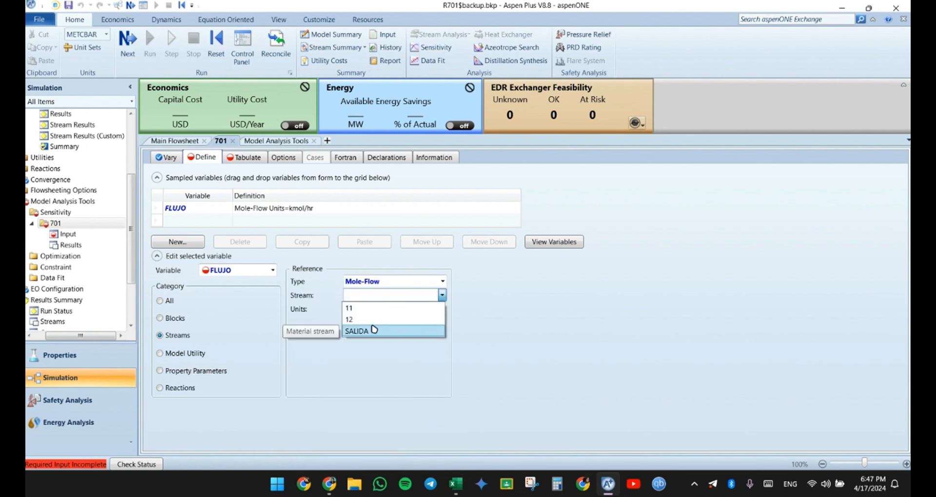
{"action": "left_click", "coordinate": [349, 319]}
- Check the reactor's outlet streams on the main flowsheet and set FLUJO's component to C2H4
{"action": "left_click", "coordinate": [174, 141]}
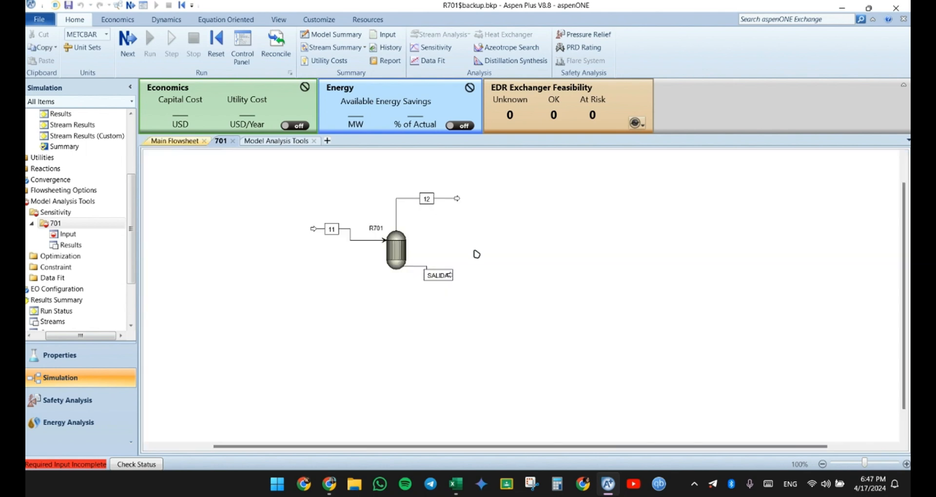
{"action": "left_click_drag", "start_coordinate": [437, 178], "coordinate": [489, 263]}
{"action": "left_click_drag", "start_coordinate": [360, 176], "coordinate": [505, 240]}
{"action": "left_click", "coordinate": [607, 246]}
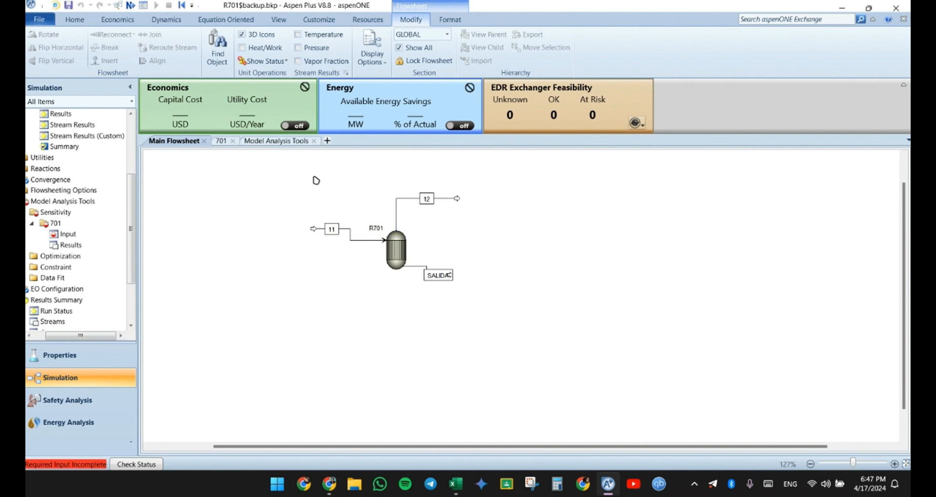
{"action": "left_click", "coordinate": [259, 141]}
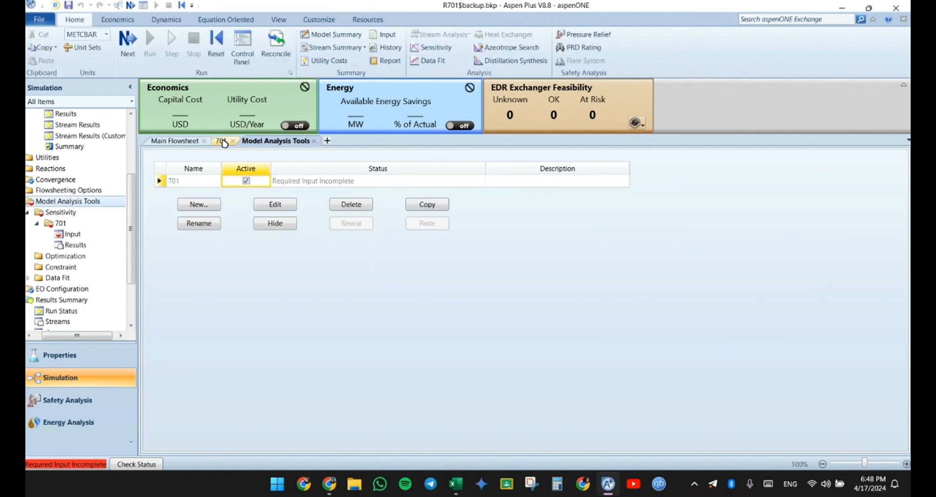
{"action": "left_click", "coordinate": [225, 142]}
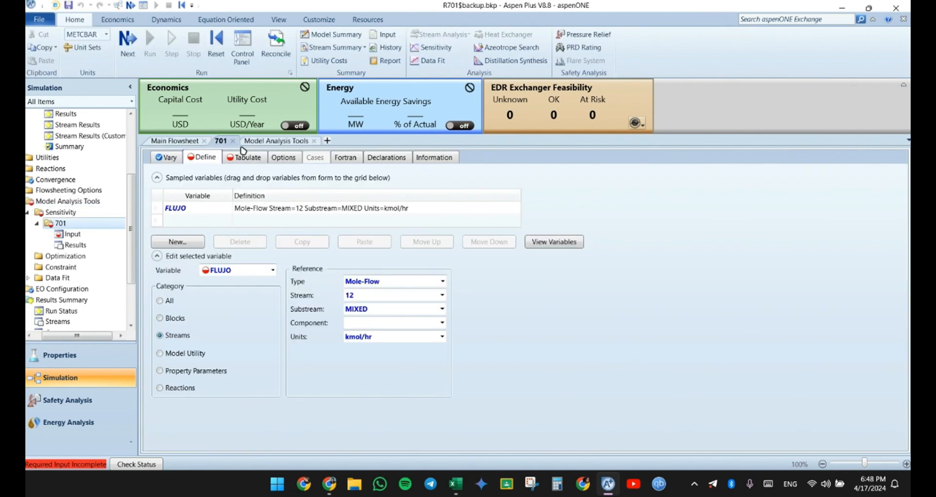
{"action": "left_click", "coordinate": [442, 324]}
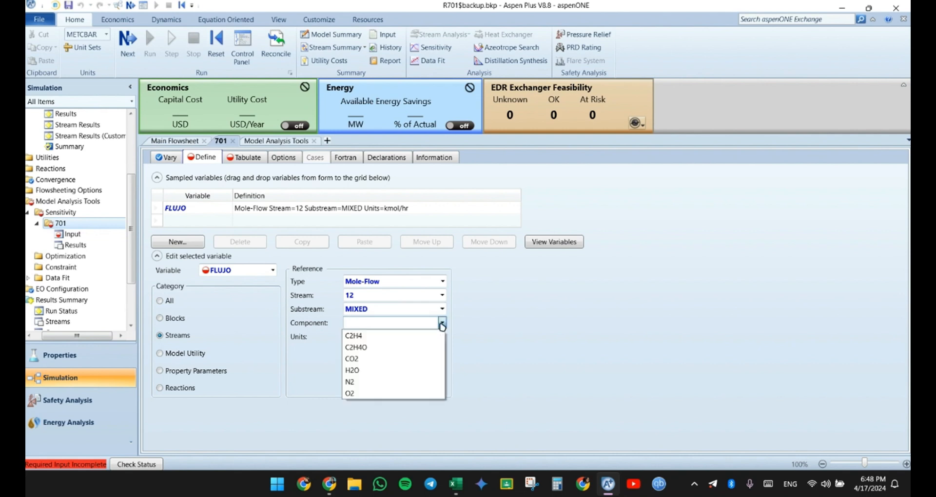
{"action": "left_click", "coordinate": [383, 339]}
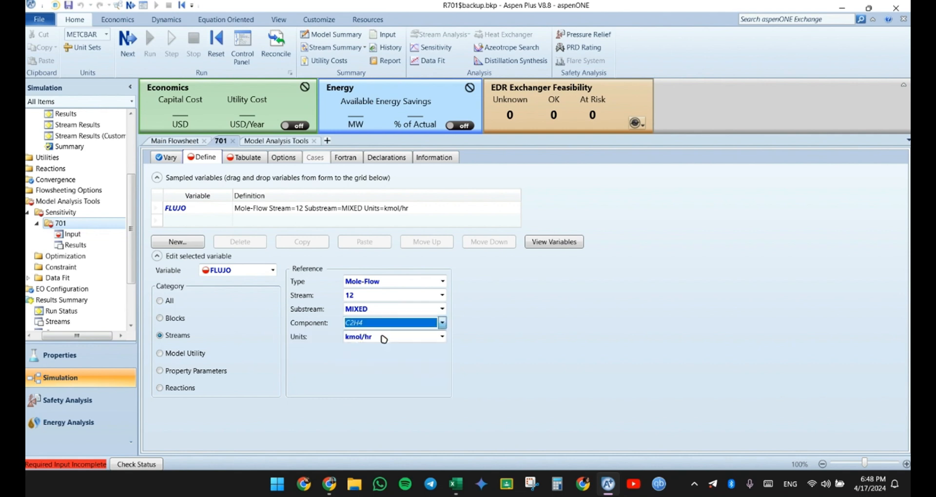
- Fill the tabulated variables of sensitivity 701 with FLUJO and run the simulation, displaying the run-status results
{"action": "left_click", "coordinate": [235, 162]}
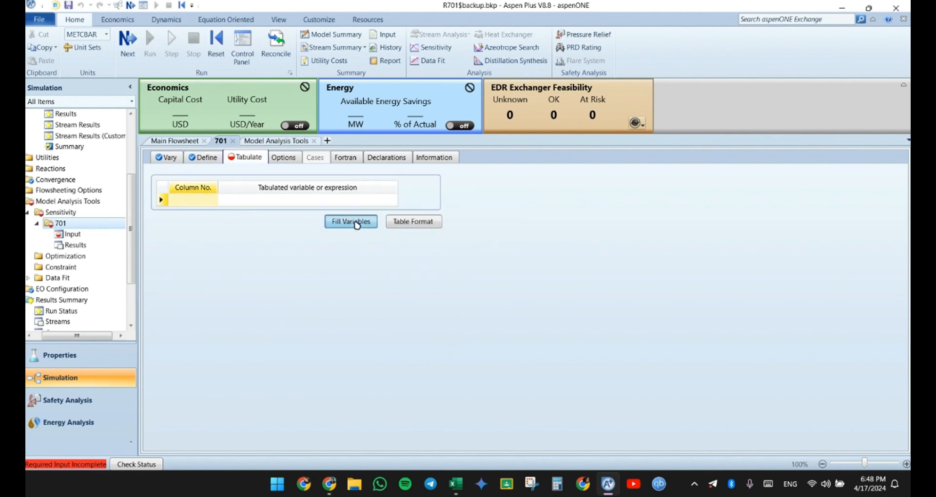
{"action": "left_click", "coordinate": [336, 225]}
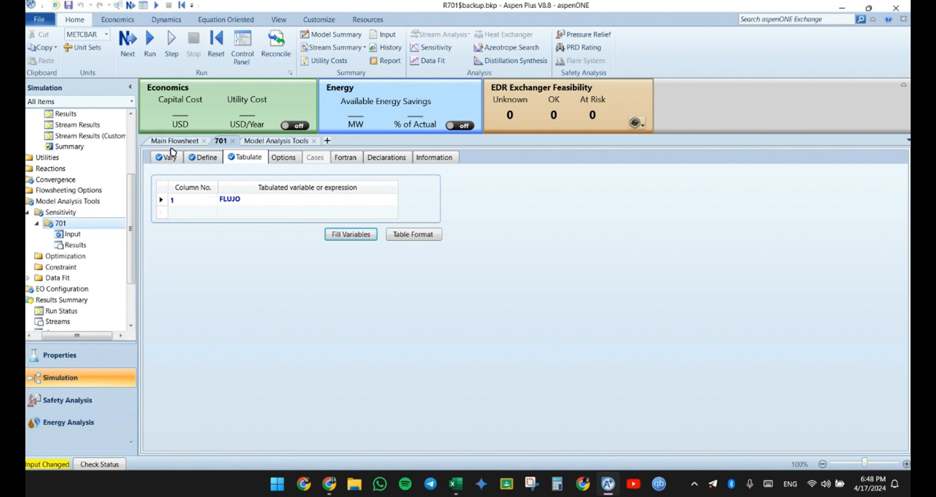
{"action": "left_click", "coordinate": [153, 53]}
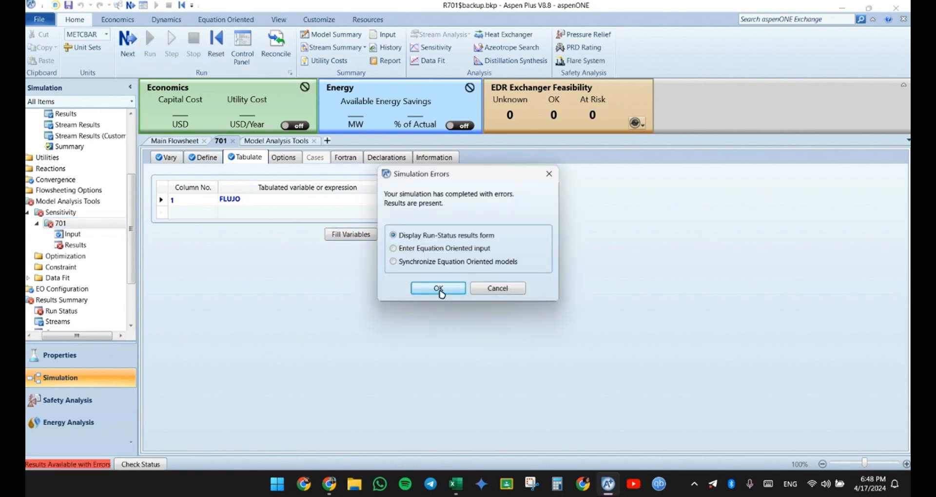
{"action": "left_click", "coordinate": [439, 290]}
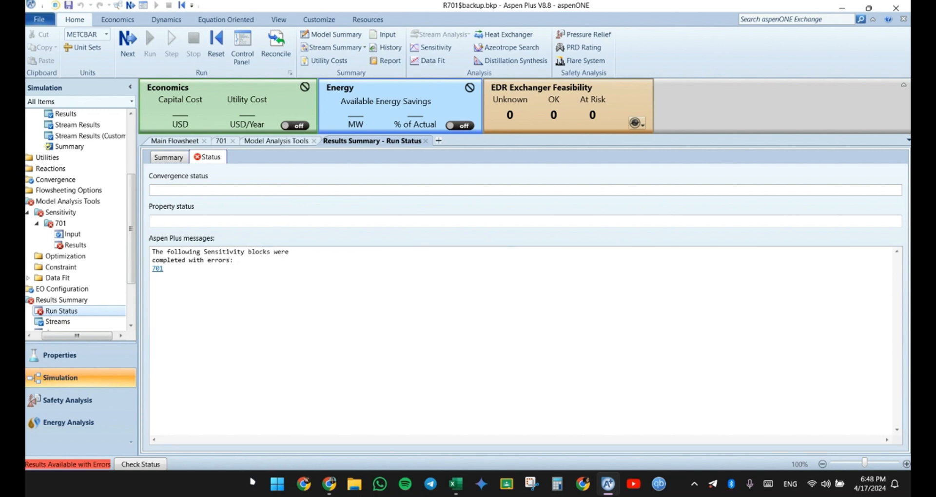
- Switch to Chrome to check the stream table in reactor.pdf and return to Aspen Plus
{"action": "mouse_move", "coordinate": [329, 484]}
{"action": "left_click", "coordinate": [304, 434]}
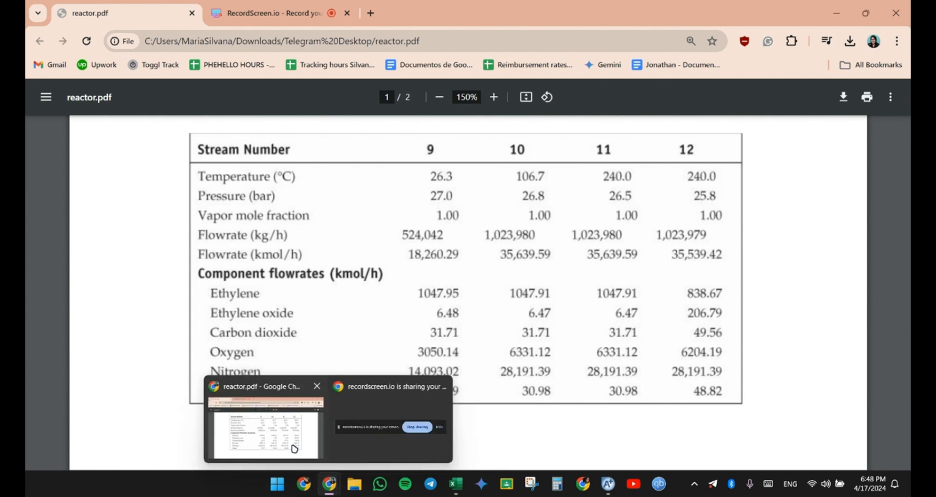
{"action": "left_click", "coordinate": [608, 484]}
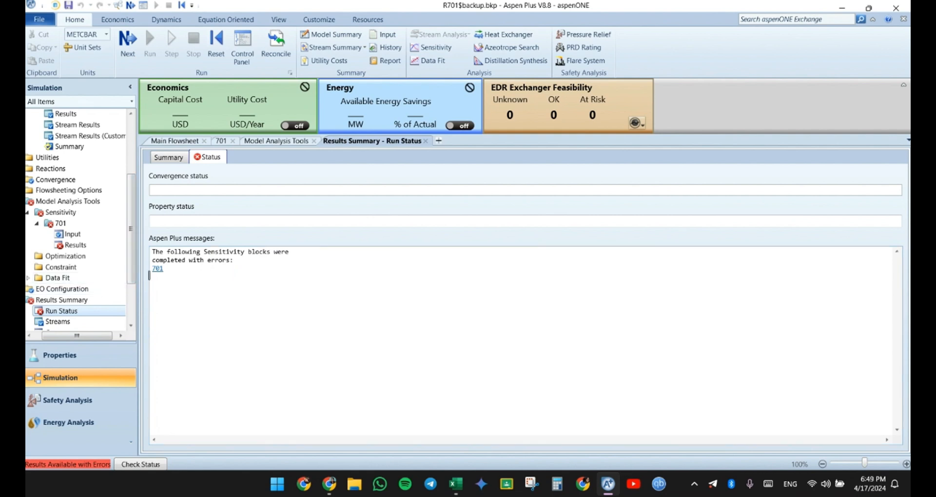
- Open the status messages of sensitivity 701 from the run status and read the error text
{"action": "left_click", "coordinate": [157, 269]}
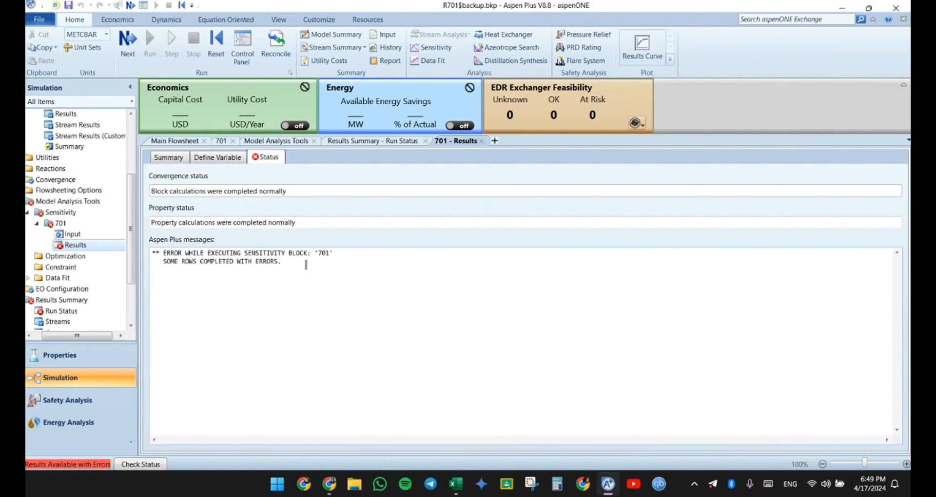
{"action": "left_click_drag", "start_coordinate": [283, 262], "coordinate": [153, 262]}
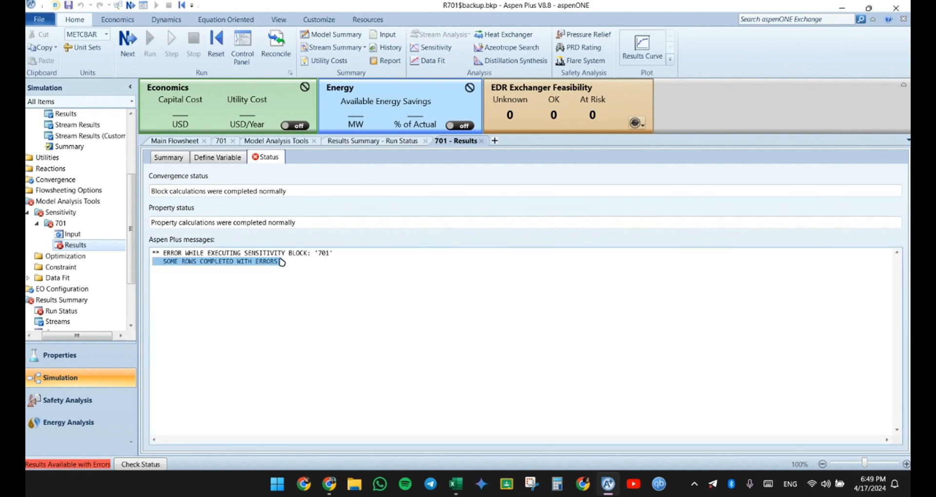
{"action": "left_click", "coordinate": [252, 271]}
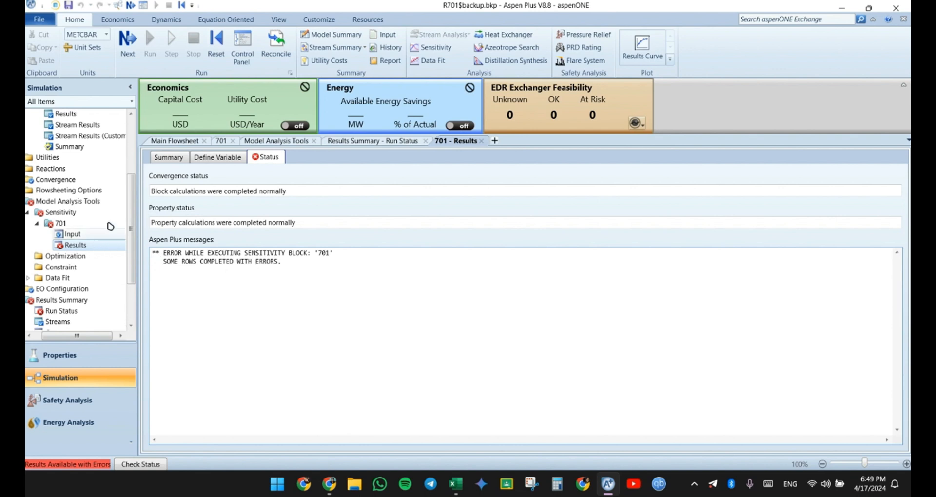
- Examine the status, temperature and FLUJO values of each case in the results summary of sensitivity 701
{"action": "left_click", "coordinate": [167, 157]}
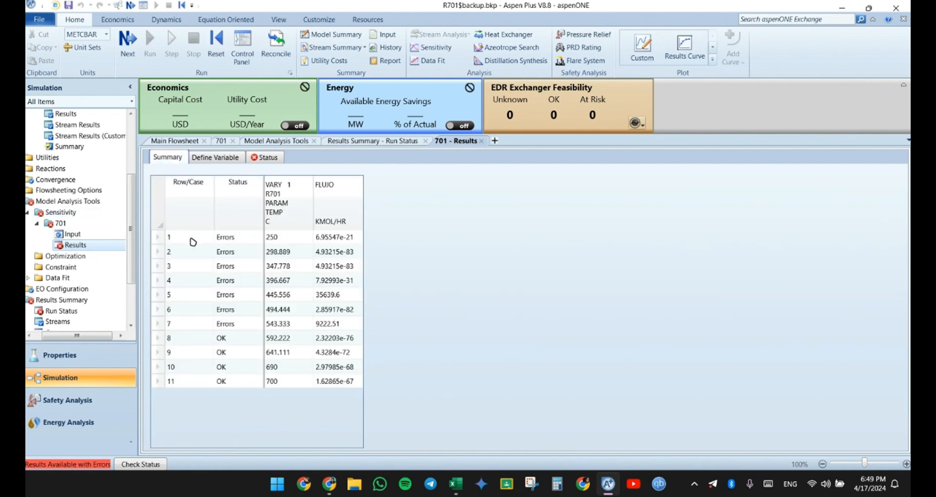
{"action": "left_click", "coordinate": [203, 324]}
{"action": "left_click", "coordinate": [237, 238]}
{"action": "left_click", "coordinate": [296, 238]}
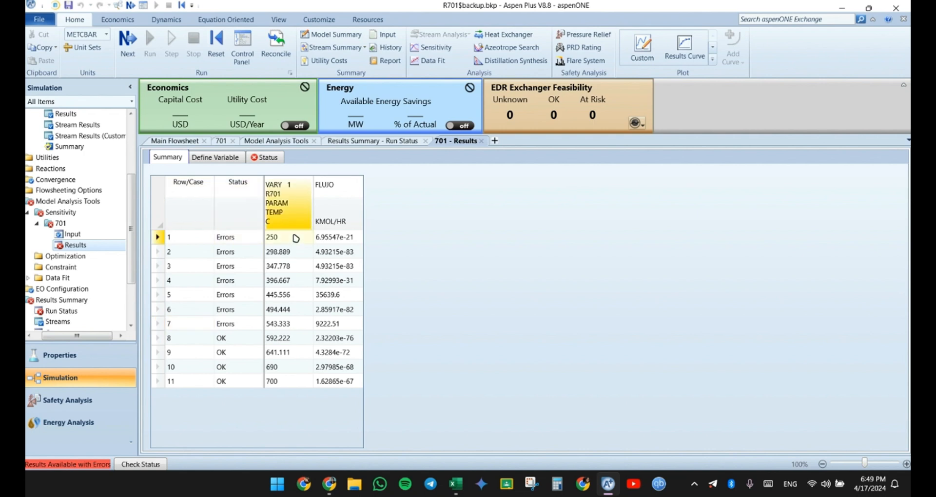
{"action": "left_click", "coordinate": [298, 326]}
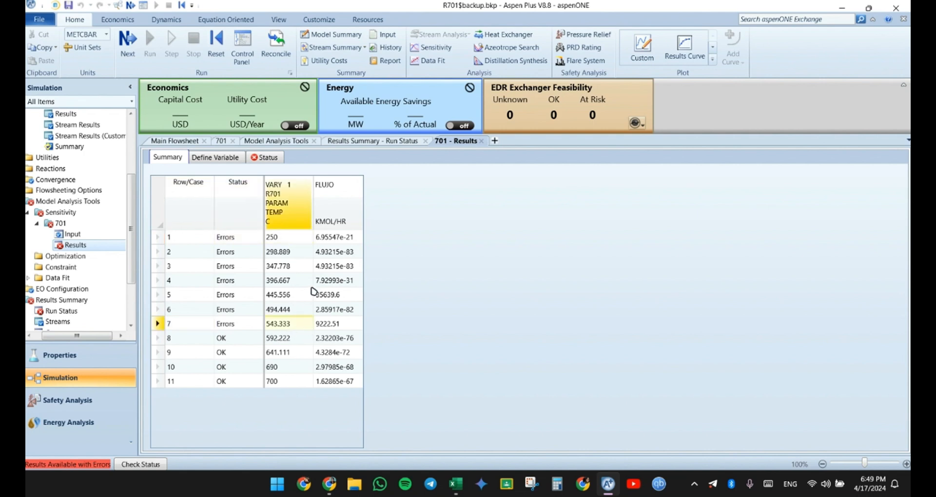
{"action": "left_click", "coordinate": [338, 237]}
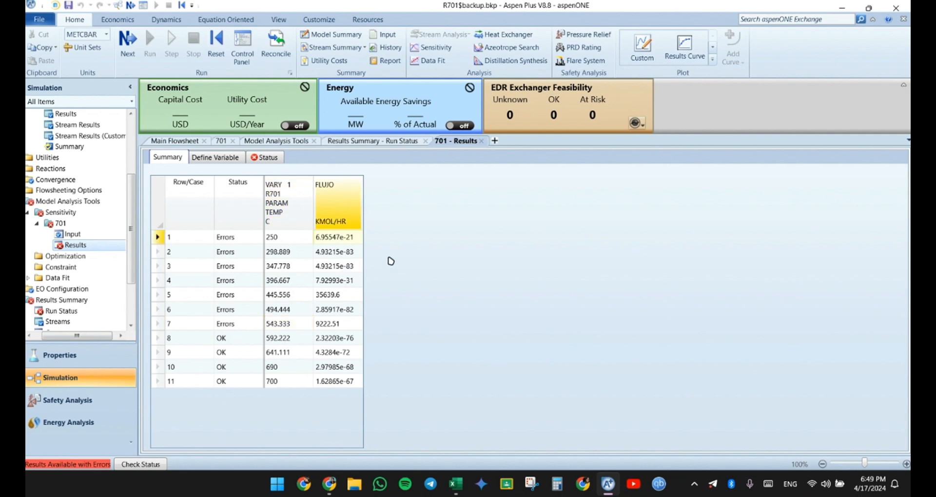
{"action": "key", "text": "Down"}
{"action": "key", "text": "Down"}
{"action": "key", "text": "Down"}
{"action": "key", "text": "Down"}
{"action": "key", "text": "Down"}
{"action": "key", "text": "Down"}
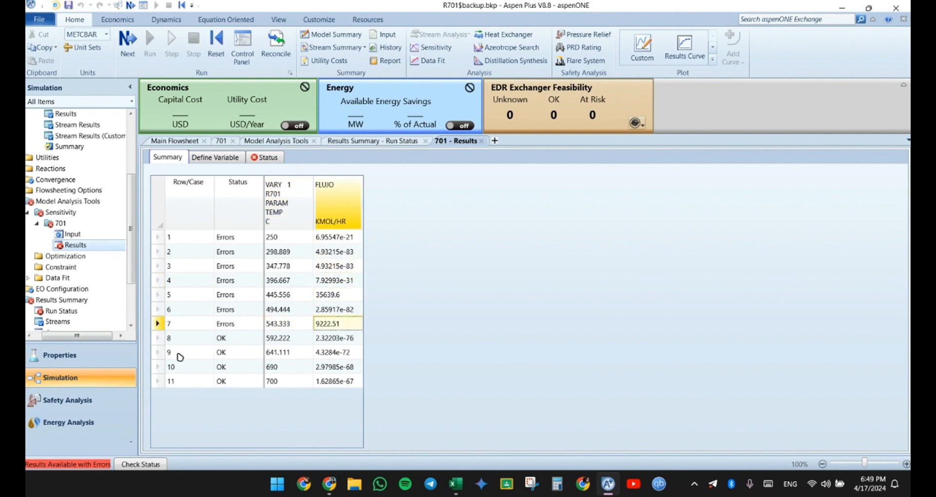
{"action": "left_click", "coordinate": [223, 340]}
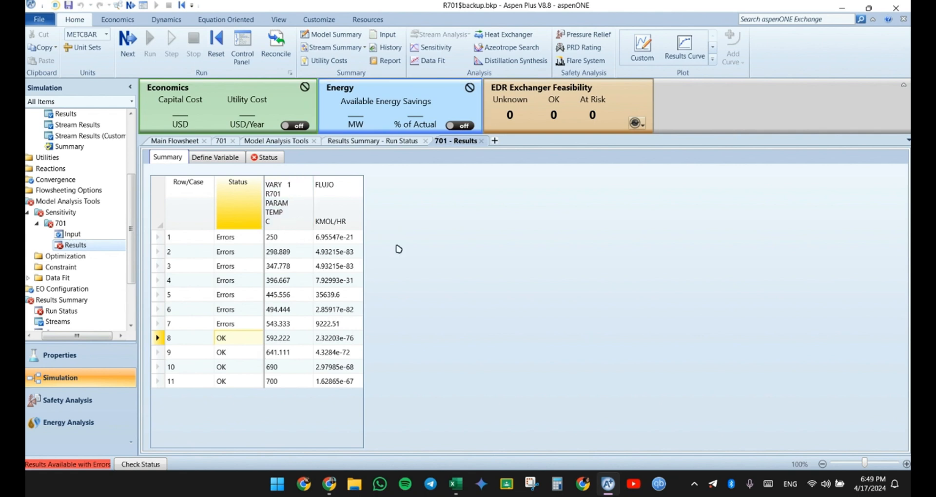
{"action": "left_click", "coordinate": [297, 339]}
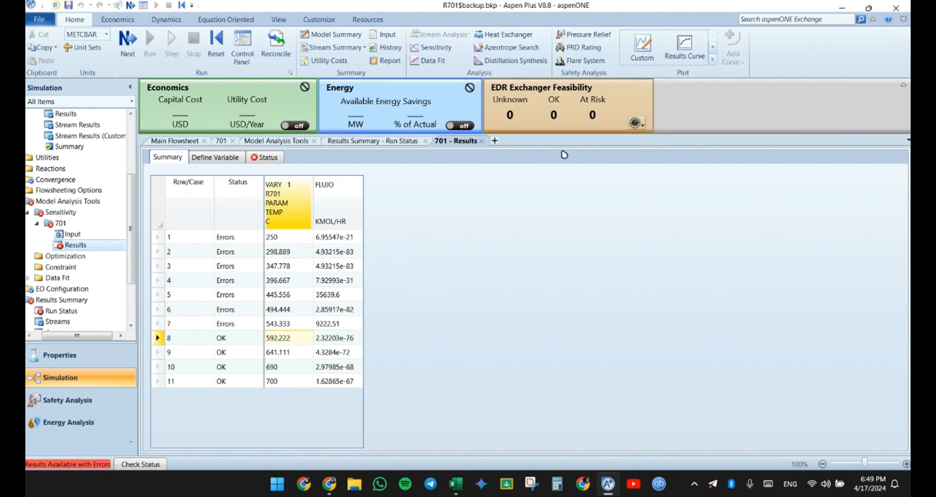
- Plot the results curve of FLUJO against the R701 temperature, examine it and close the plot
{"action": "left_click", "coordinate": [680, 49]}
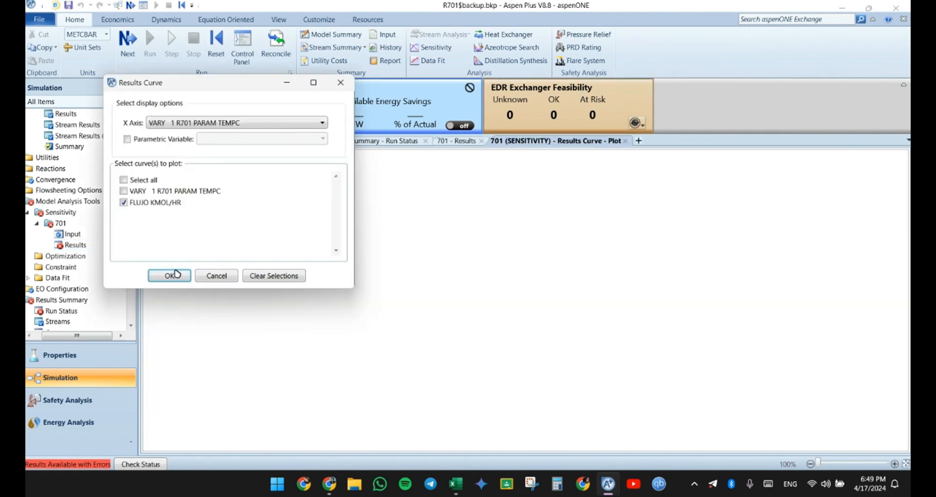
{"action": "left_click", "coordinate": [169, 275]}
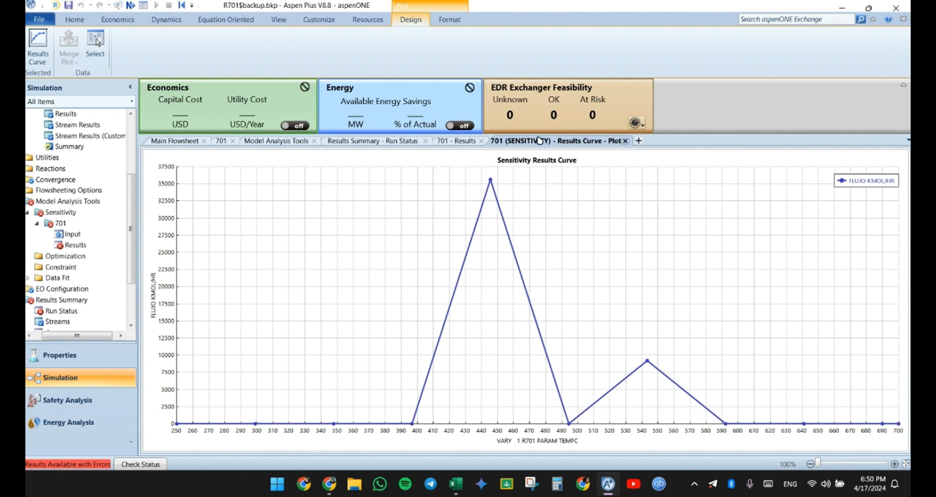
{"action": "left_click", "coordinate": [626, 141]}
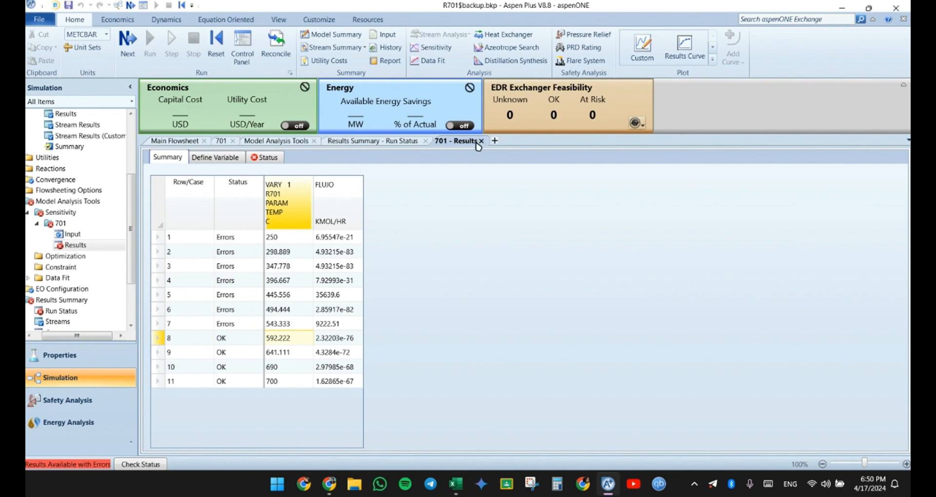
- Go back through the run status and model analysis overview to the input form of sensitivity 701
{"action": "left_click", "coordinate": [380, 142]}
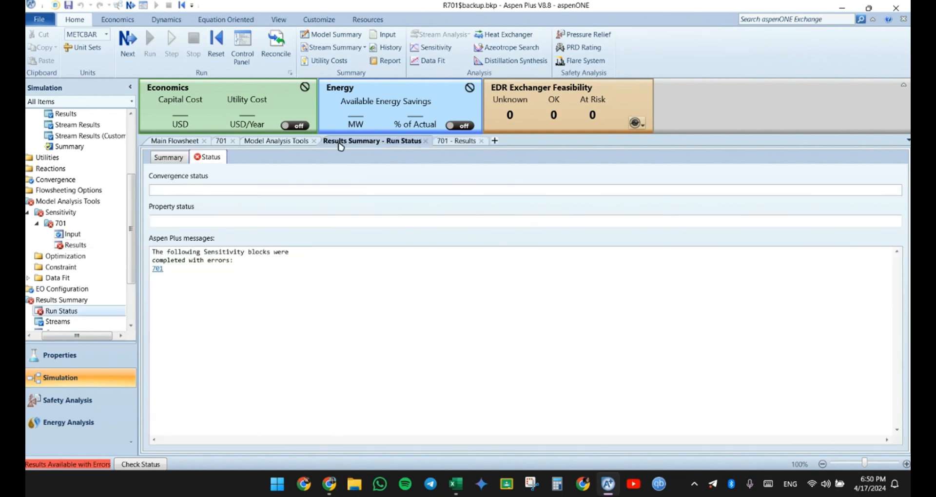
{"action": "left_click", "coordinate": [276, 141]}
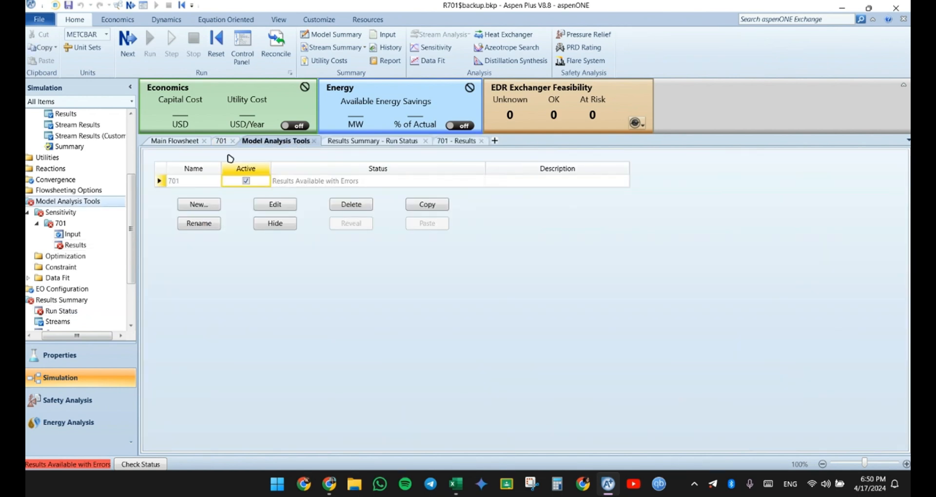
{"action": "left_click", "coordinate": [221, 141]}
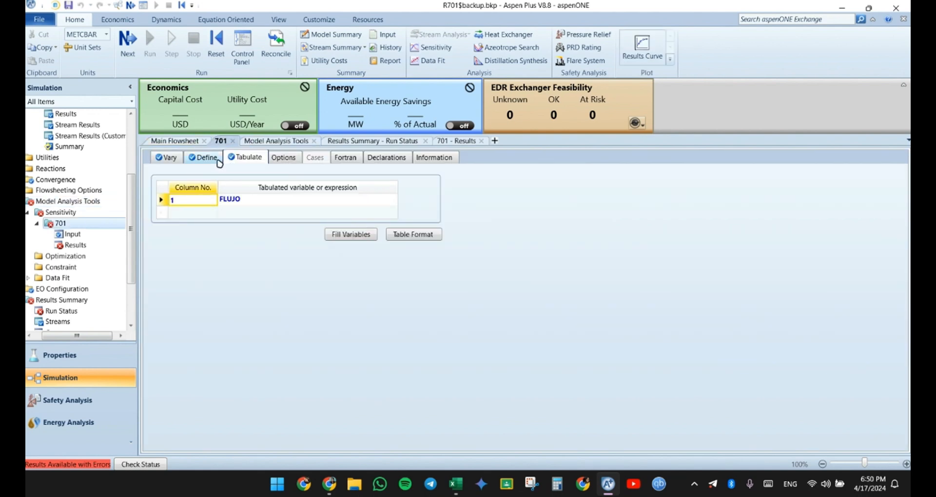
- Check the case results of sensitivity 701 and set the lower limit of its R701 temperature variable to 550 °C
{"action": "left_click", "coordinate": [164, 159]}
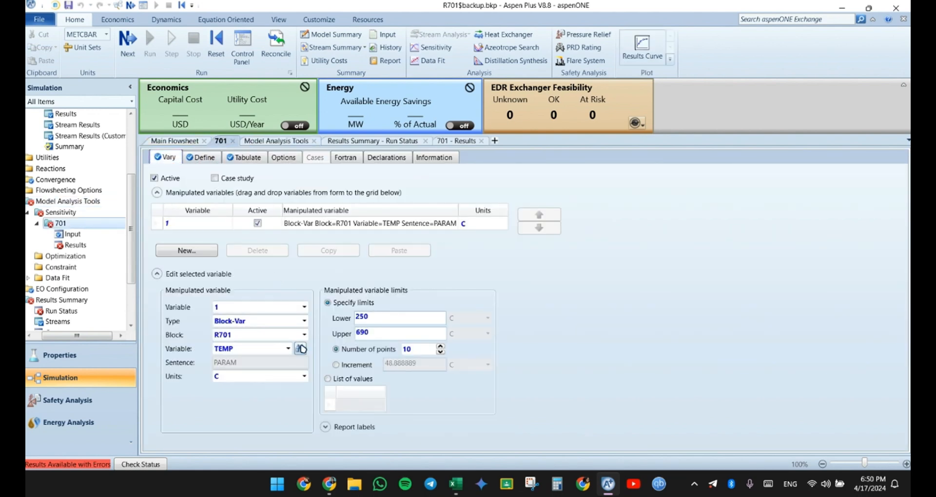
{"action": "left_click", "coordinate": [391, 319]}
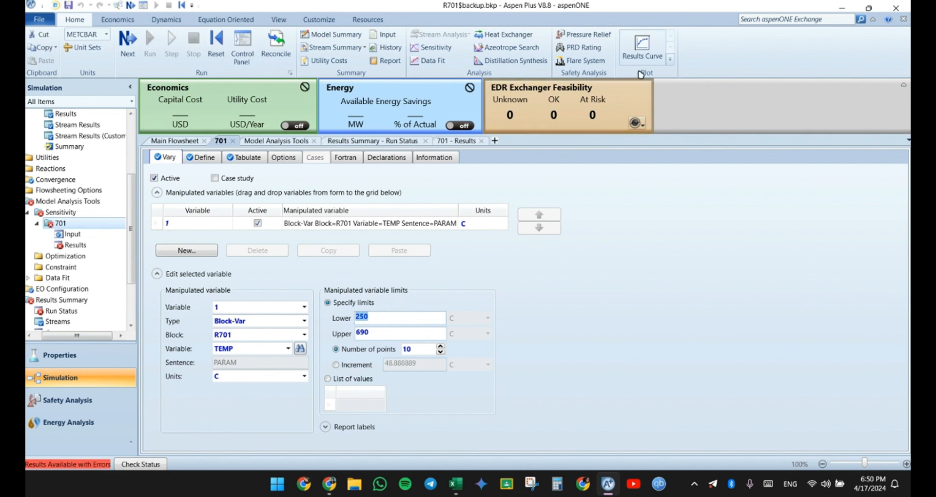
{"action": "left_click", "coordinate": [446, 141]}
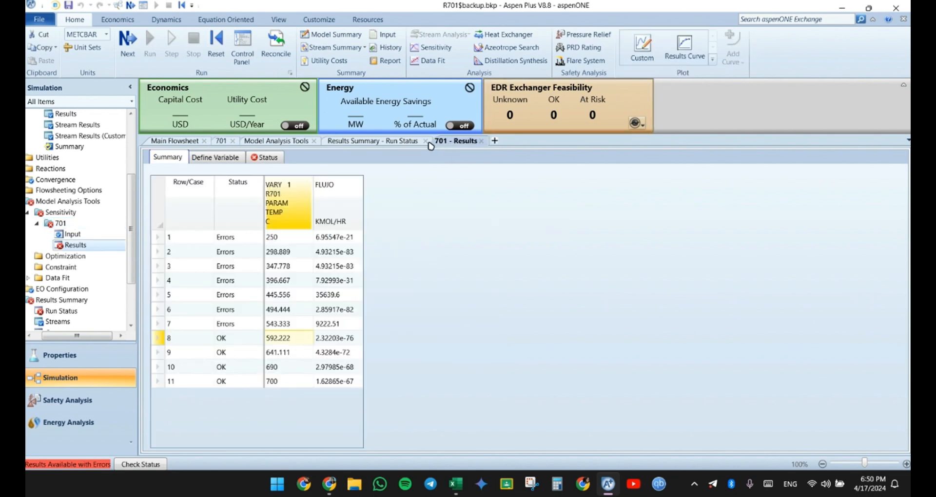
{"action": "left_click", "coordinate": [221, 142]}
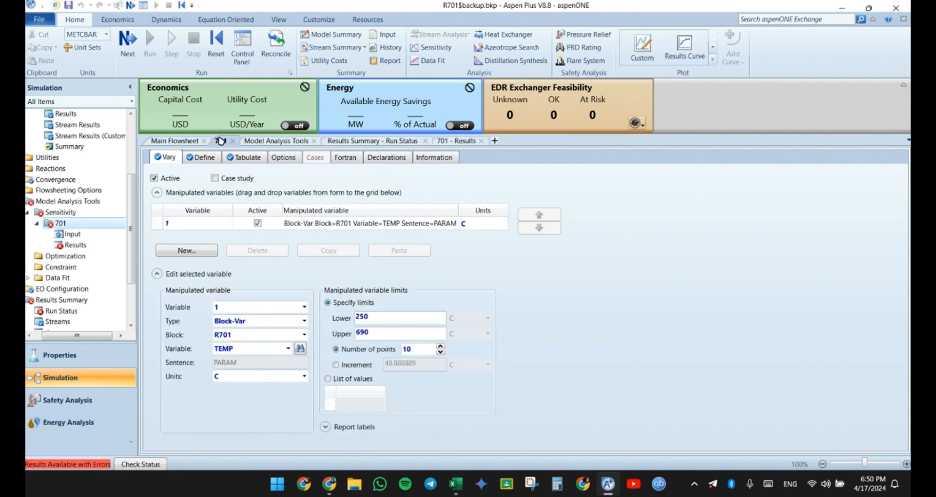
{"action": "left_click", "coordinate": [387, 318]}
{"action": "type", "text": "550"}
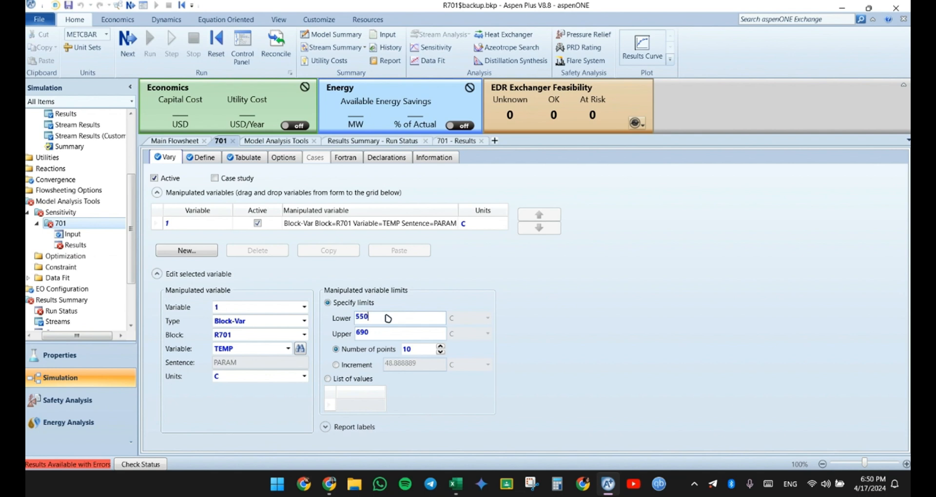
{"action": "left_click", "coordinate": [445, 295]}
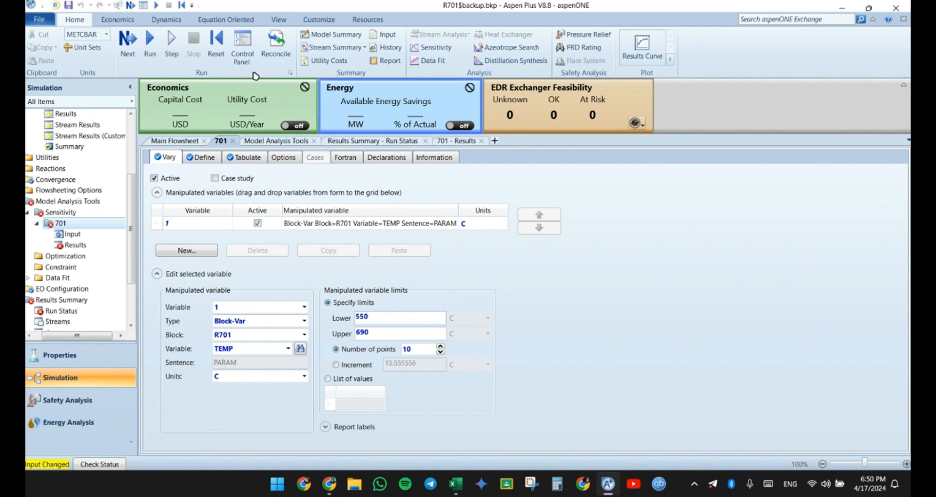
- Reinitialize the simulation to purge all results and run it with the modified temperature range
{"action": "left_click", "coordinate": [150, 42]}
{"action": "left_click", "coordinate": [214, 54]}
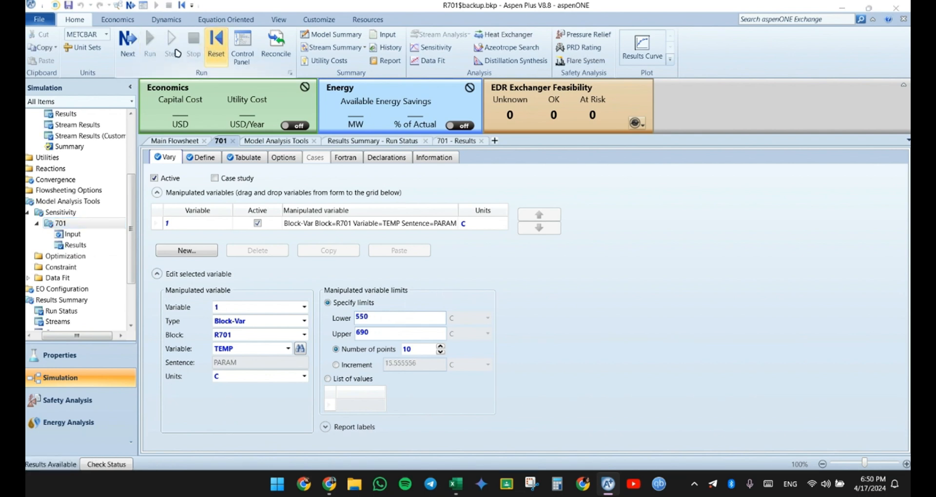
{"action": "left_click", "coordinate": [421, 271]}
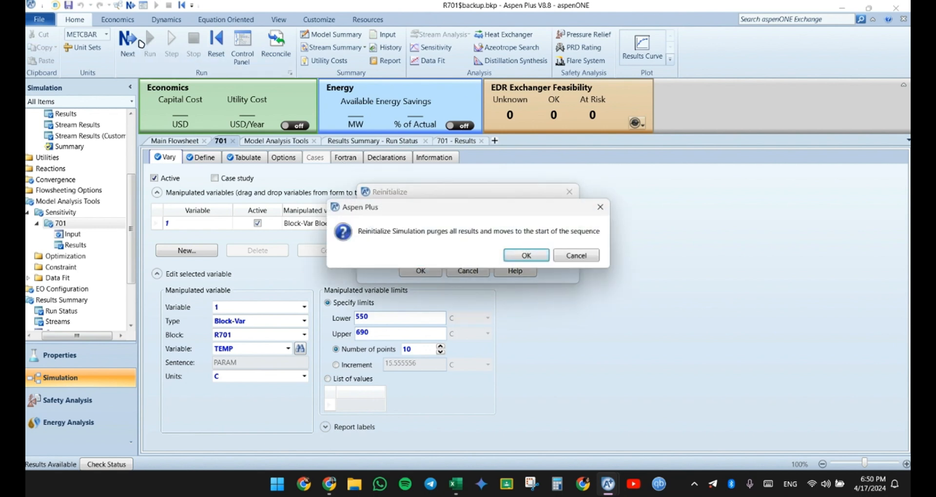
{"action": "left_click", "coordinate": [518, 246]}
{"action": "left_click", "coordinate": [147, 47]}
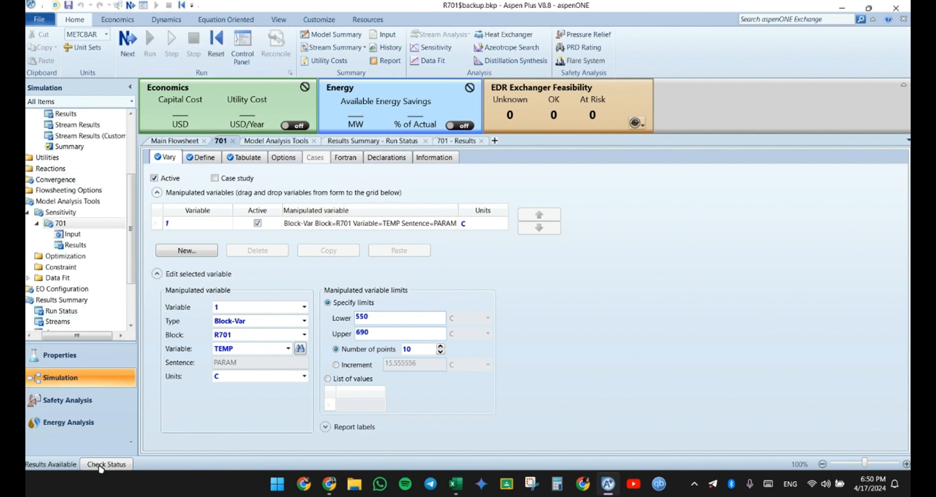
- Examine the status and temperature of each case in the recalculated results summary of sensitivity 701
{"action": "left_click", "coordinate": [88, 247]}
{"action": "left_click_drag", "start_coordinate": [227, 238], "coordinate": [243, 389]}
{"action": "left_click", "coordinate": [280, 338]}
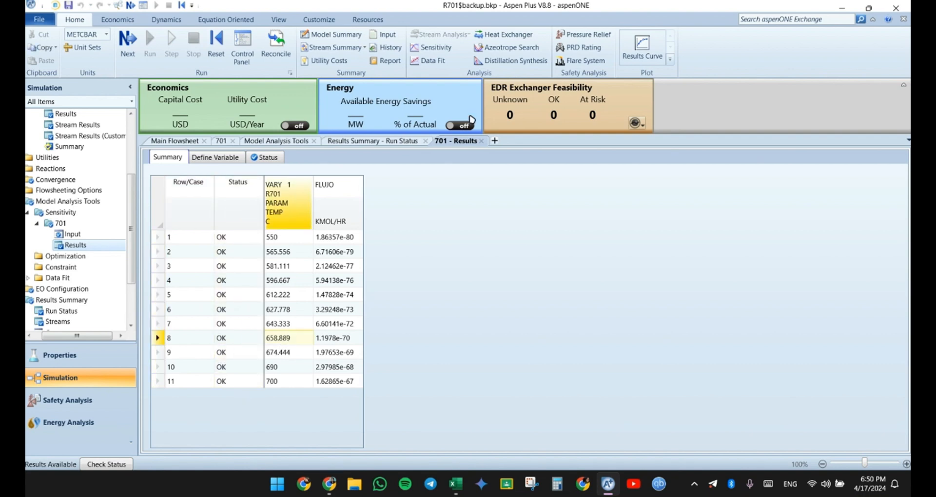
- Plot the new results curve of FLUJO against the R701 temperature, examine its shape and close the plot
{"action": "left_click", "coordinate": [634, 45]}
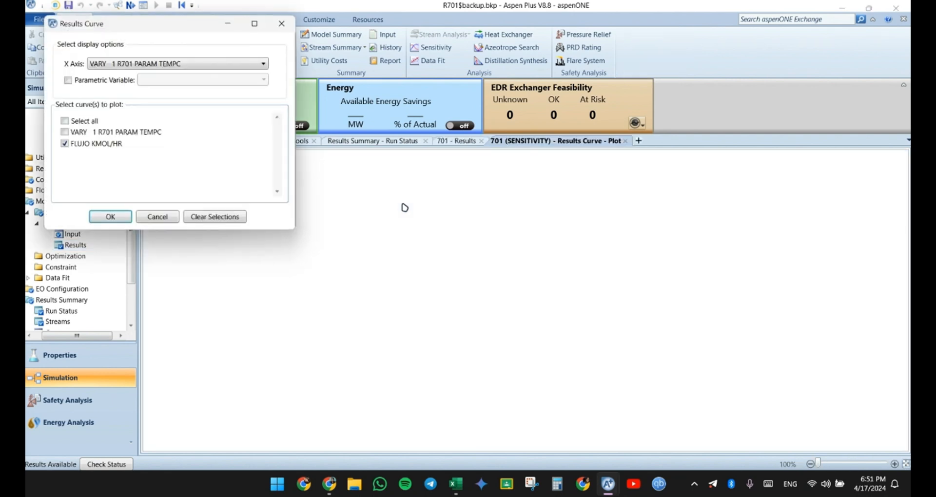
{"action": "left_click", "coordinate": [110, 217]}
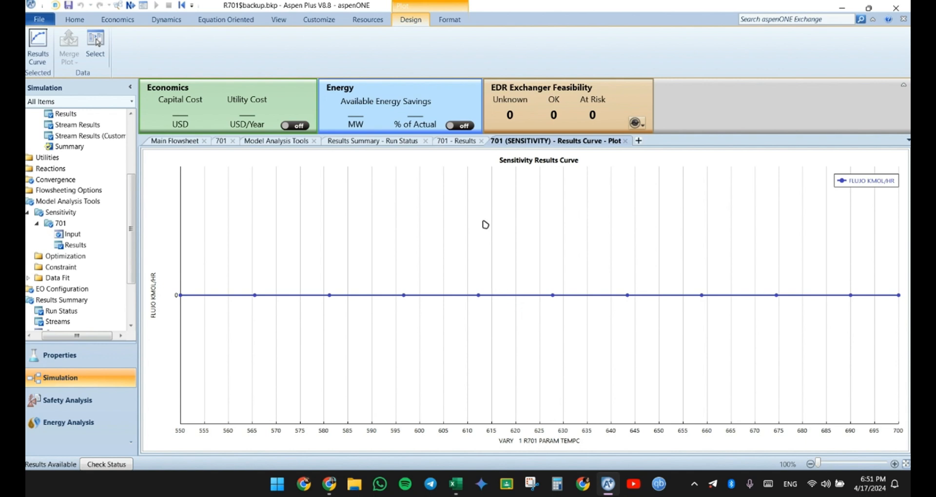
{"action": "left_click", "coordinate": [625, 141]}
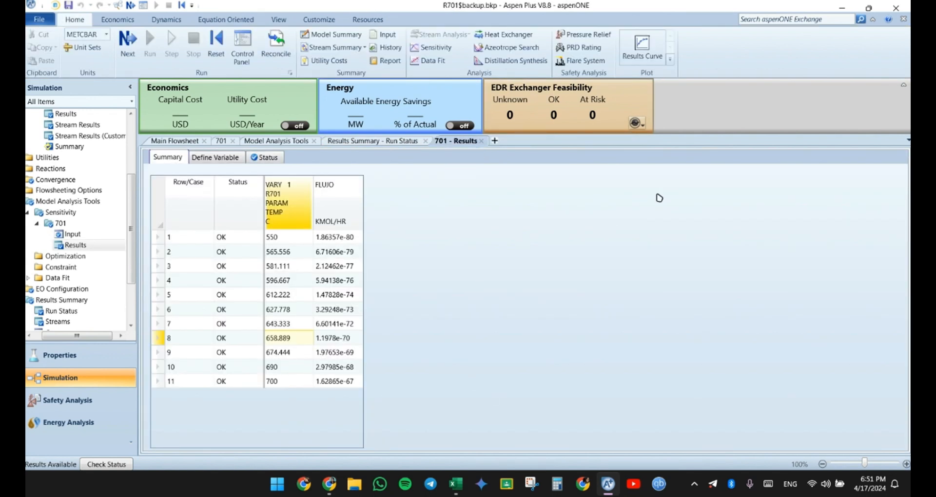
- Plot FLUJO against the R701 temperature once more and return to the results summary of sensitivity 701
{"action": "left_click", "coordinate": [649, 55]}
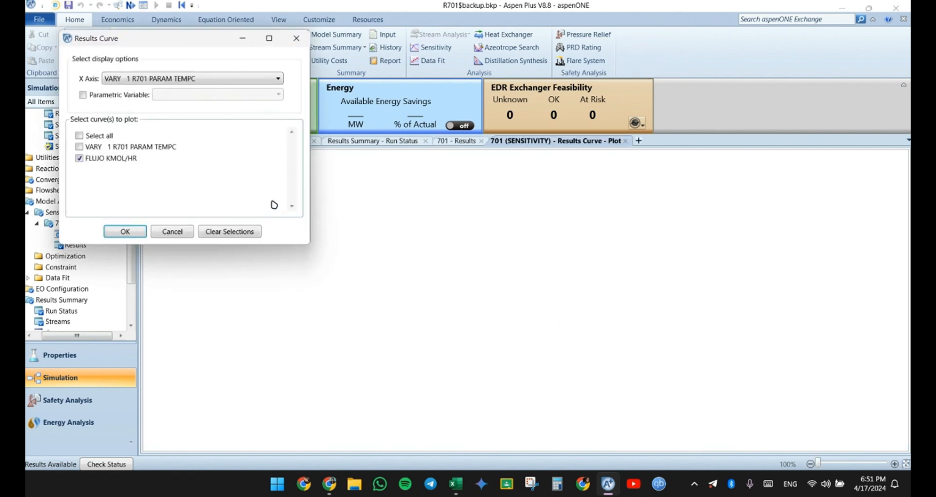
{"action": "left_click", "coordinate": [122, 233]}
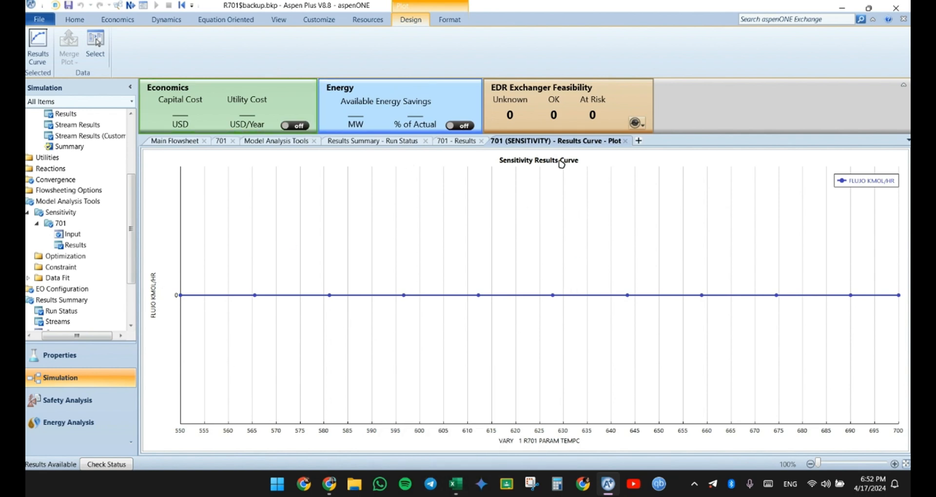
{"action": "left_click", "coordinate": [456, 141]}
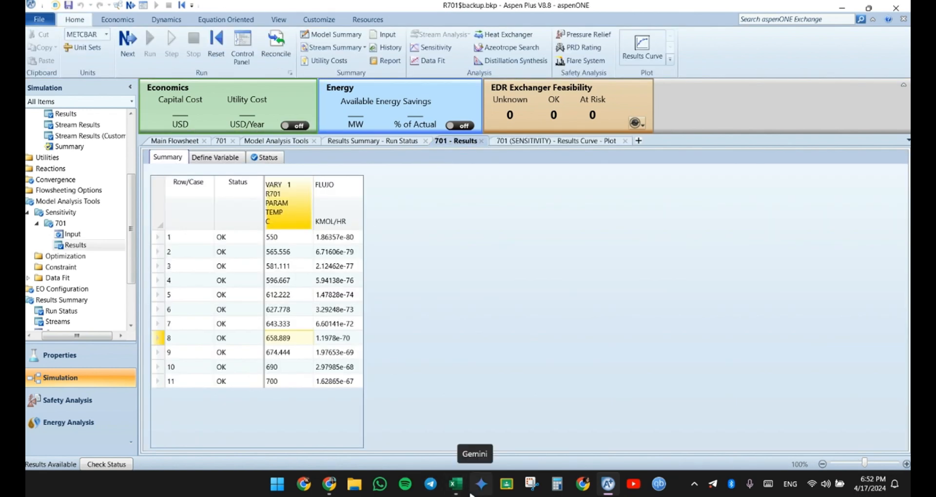
- Switch to the Excel workbook EJERCICIO DE REACTOR 701.xlsx and look over its 250 - 690 °C and 550 - 690 °C tables
{"action": "left_click", "coordinate": [456, 484]}
{"action": "scroll", "coordinate": [210, 197], "scroll_direction": "up", "scroll_amount": 3}
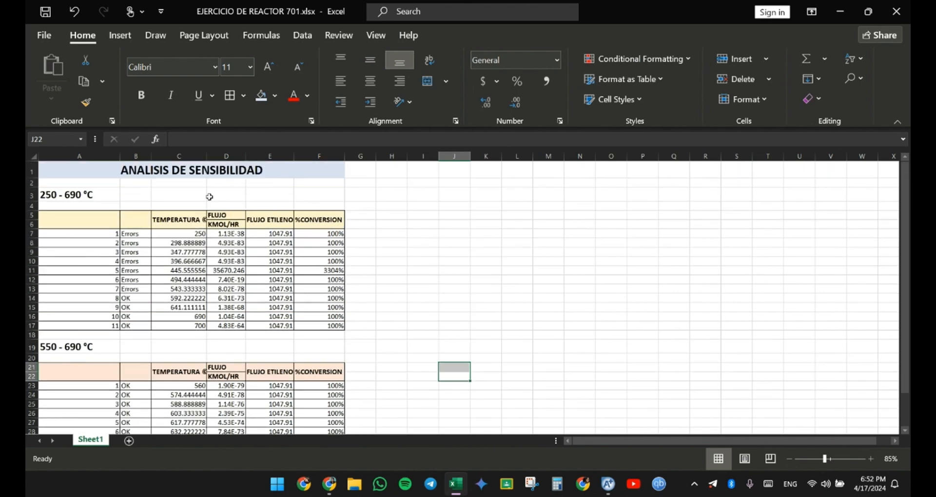
{"action": "left_click", "coordinate": [116, 198]}
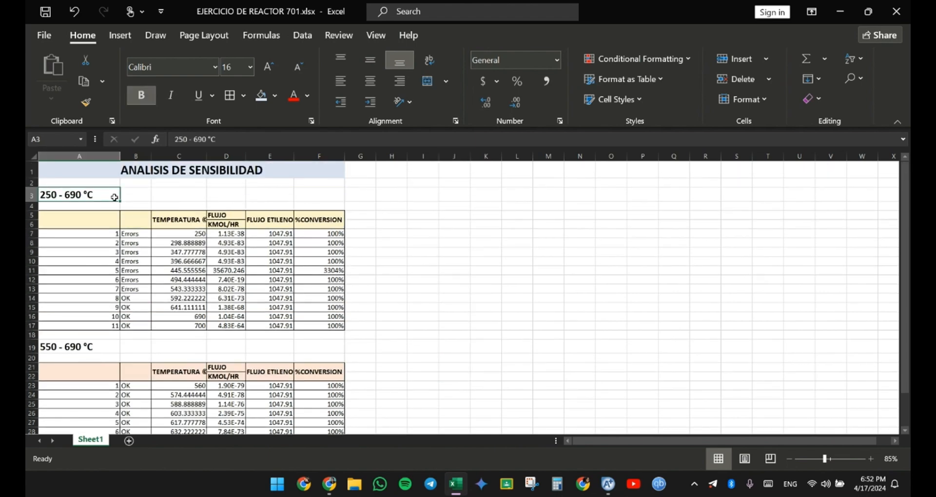
{"action": "scroll", "coordinate": [110, 210], "scroll_direction": "down", "scroll_amount": 3}
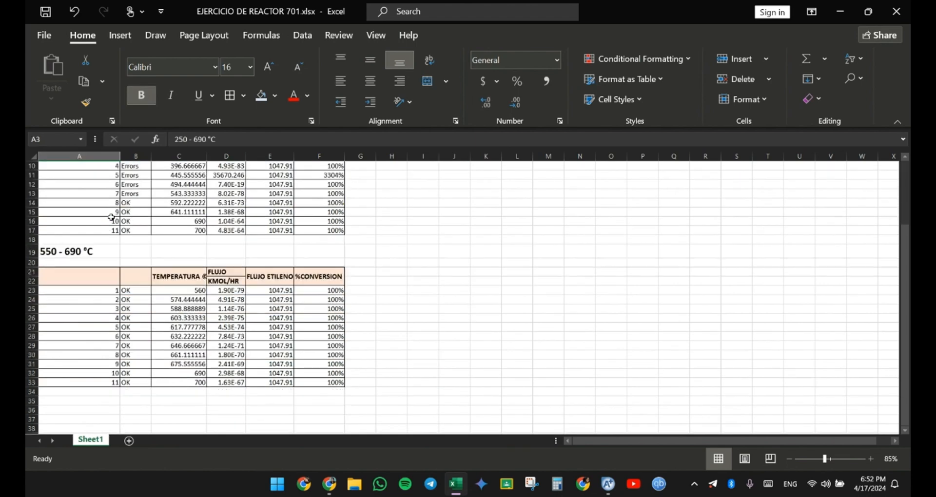
{"action": "left_click", "coordinate": [100, 248]}
{"action": "scroll", "coordinate": [236, 243], "scroll_direction": "up", "scroll_amount": 3}
{"action": "left_click", "coordinate": [112, 217]}
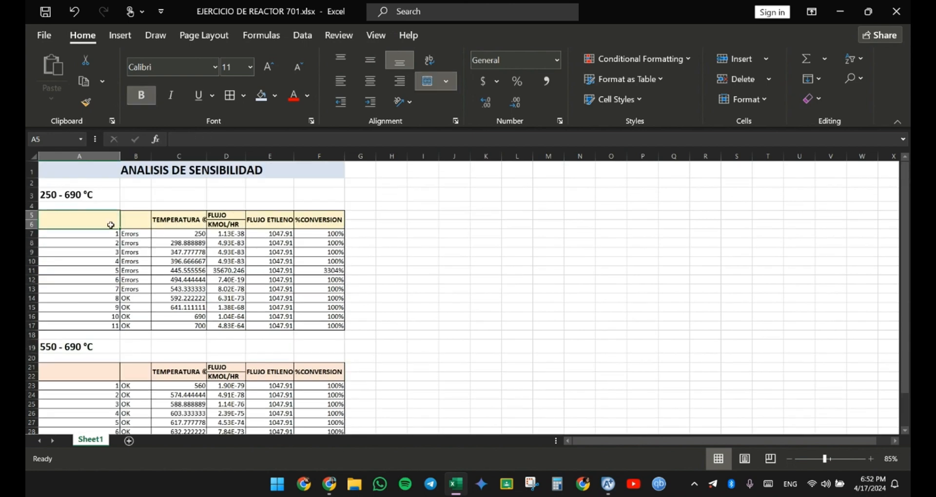
- Examine the status, FLUJO, FLUJO ETILENO and %CONVERSION columns of the 250 - 690 °C table
{"action": "left_click_drag", "start_coordinate": [134, 236], "coordinate": [156, 299]}
{"action": "left_click", "coordinate": [227, 270]}
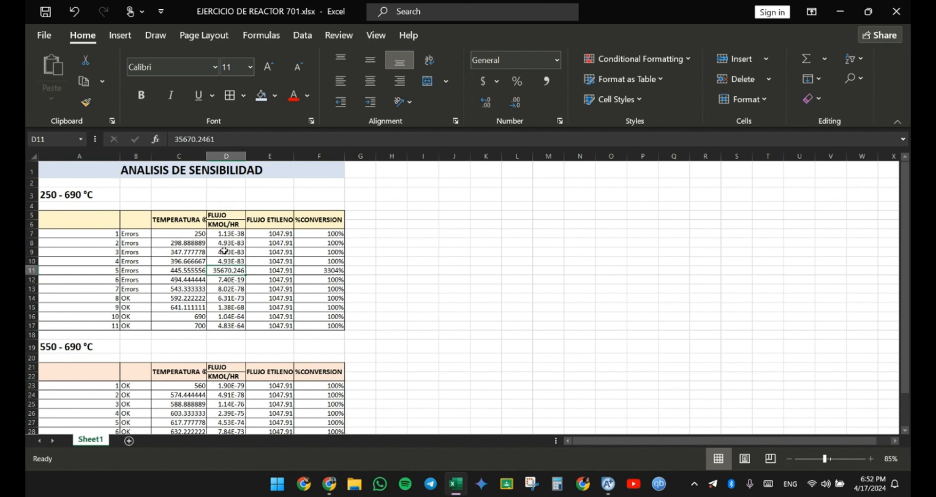
{"action": "left_click", "coordinate": [271, 233]}
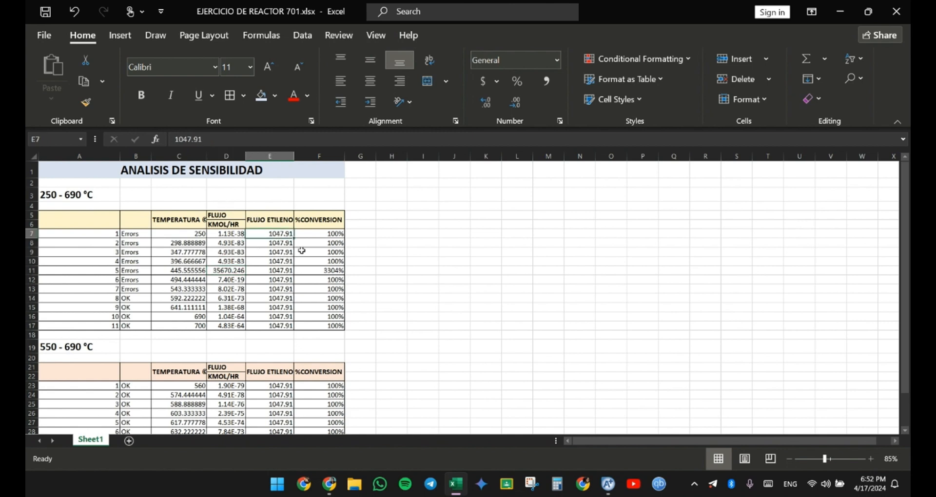
{"action": "left_click", "coordinate": [310, 224]}
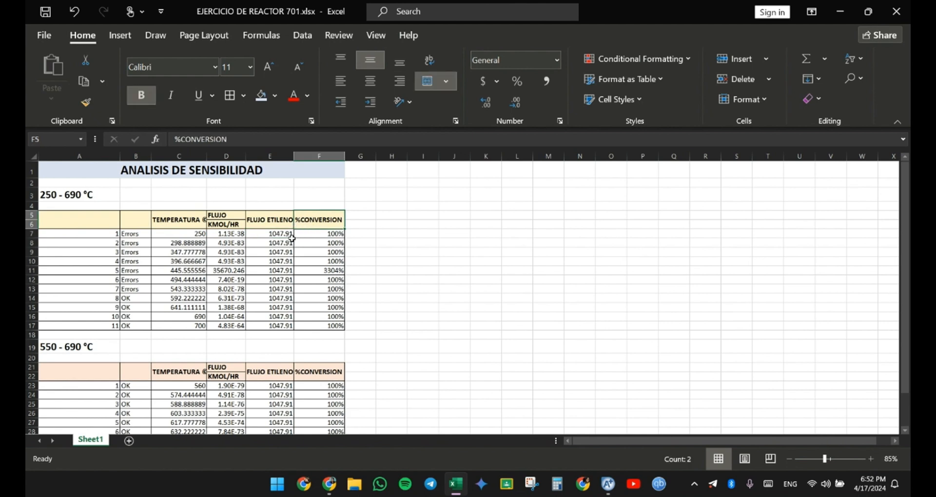
{"action": "left_click", "coordinate": [291, 239]}
{"action": "left_click", "coordinate": [316, 232]}
{"action": "key", "text": "ctrl+Down"}
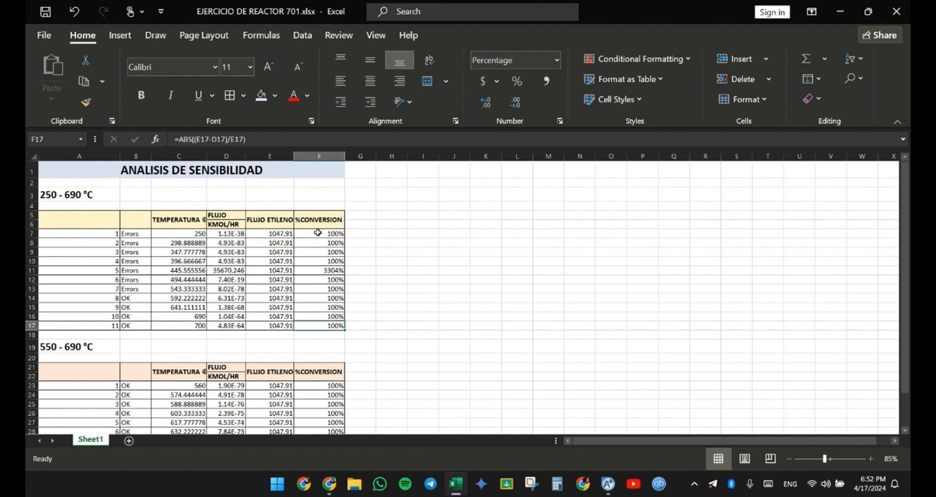
- Inspect the %CONVERSION formula in cell F7 and fill it down through F12
{"action": "double_click", "coordinate": [318, 233]}
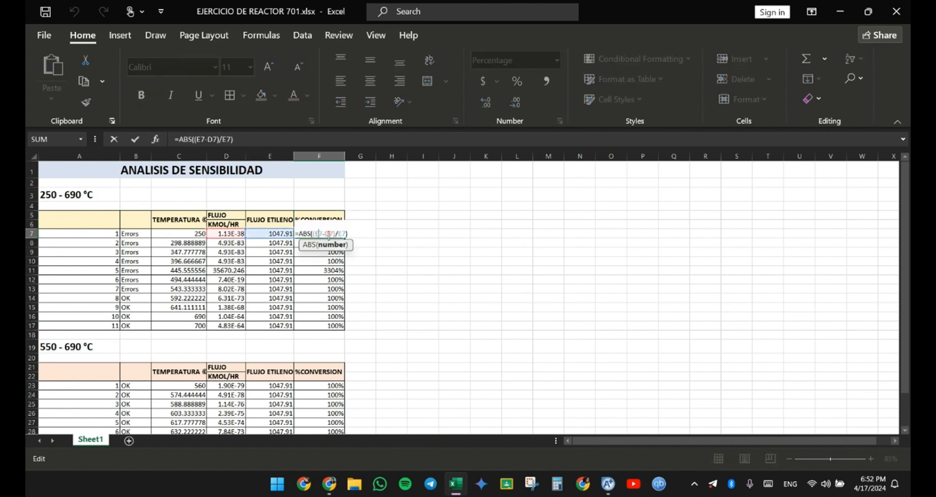
{"action": "key", "text": "Return"}
{"action": "left_click", "coordinate": [336, 225]}
{"action": "left_click", "coordinate": [338, 235]}
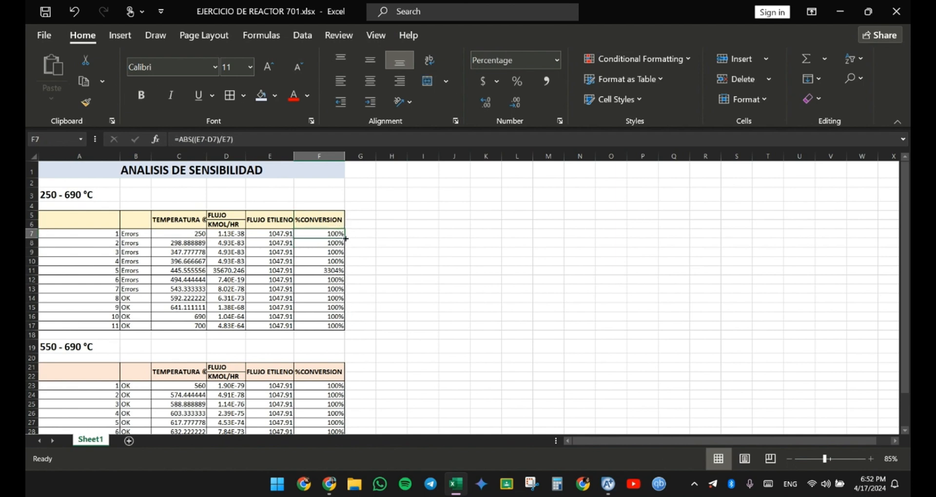
{"action": "left_click_drag", "start_coordinate": [344, 238], "coordinate": [339, 289]}
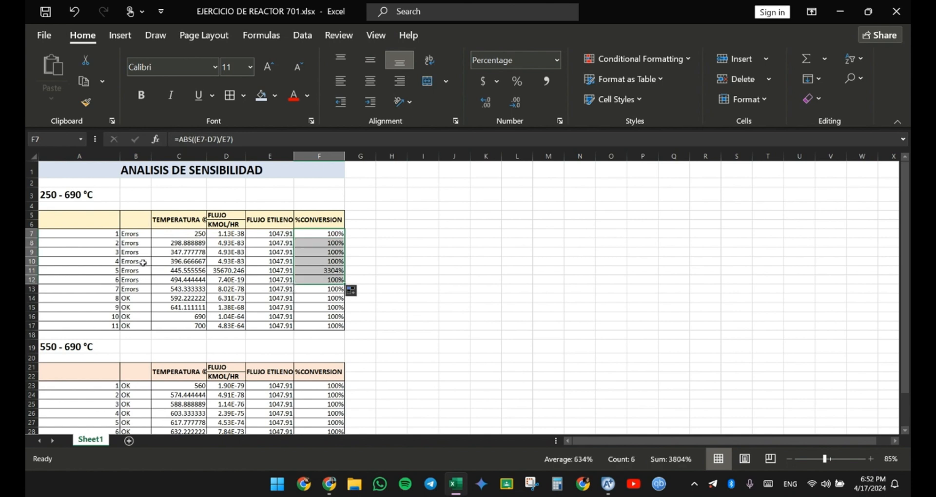
- Compare the status of each case with its %CONVERSION value in the 250 - 690 °C table
{"action": "left_click", "coordinate": [152, 245]}
{"action": "left_click", "coordinate": [145, 243]}
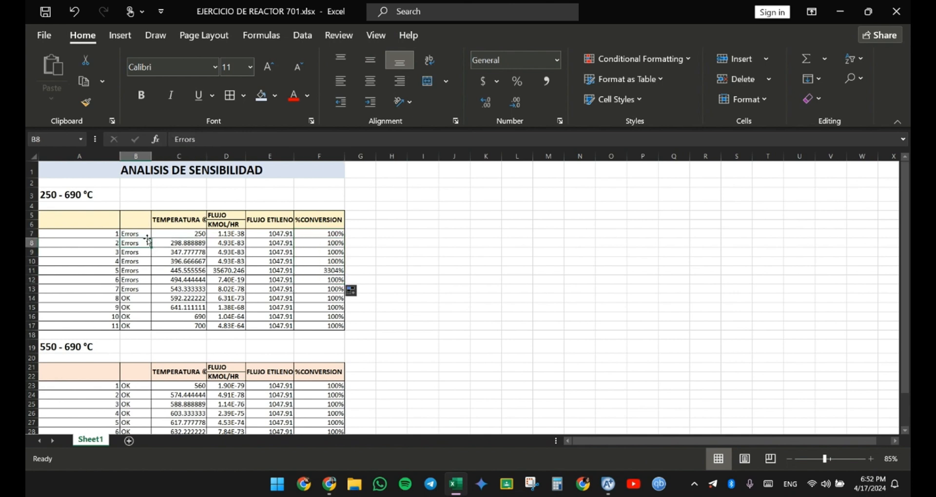
{"action": "left_click", "coordinate": [303, 299]}
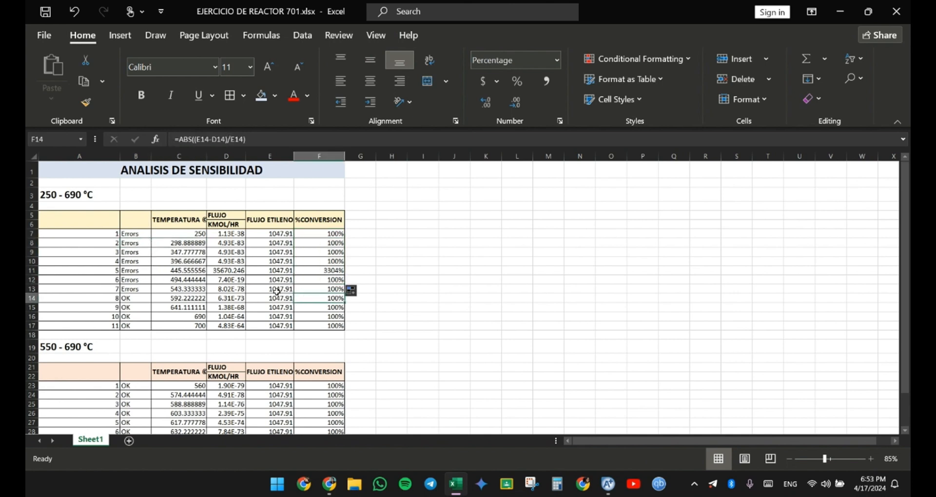
{"action": "left_click", "coordinate": [304, 282]}
{"action": "left_click", "coordinate": [312, 271]}
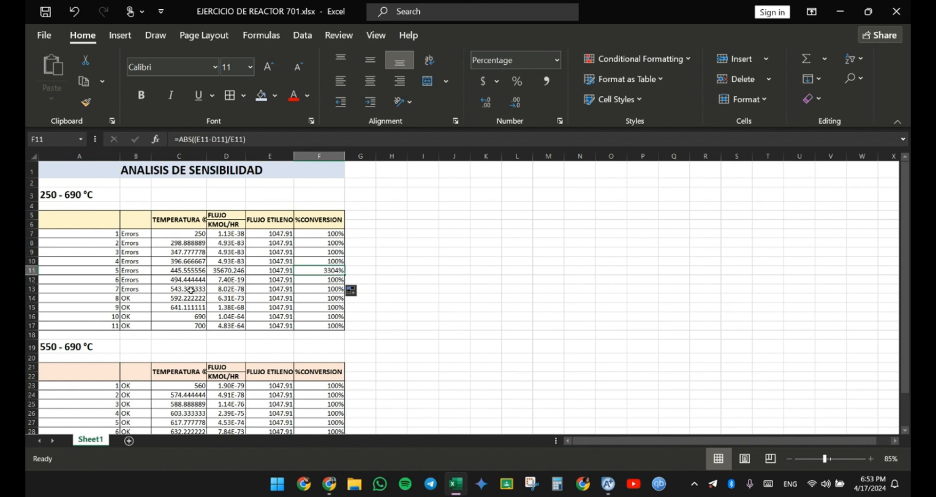
{"action": "left_click", "coordinate": [139, 300]}
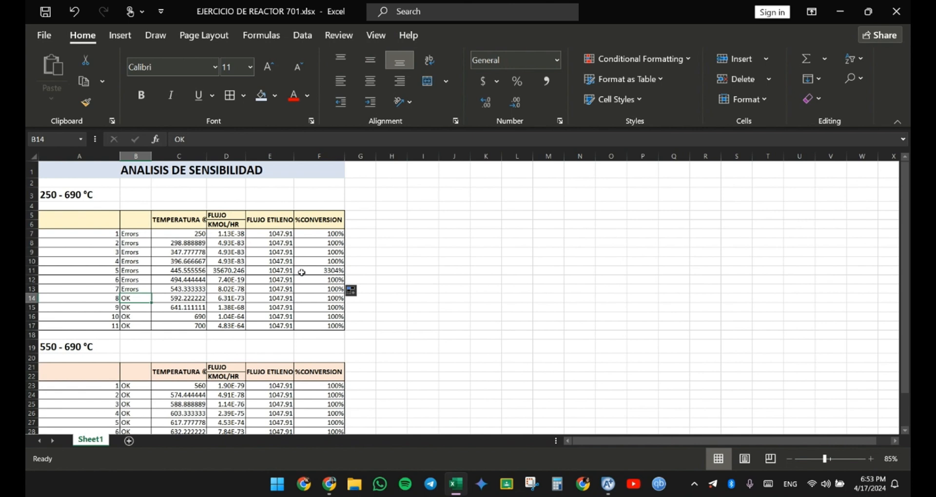
{"action": "left_click", "coordinate": [332, 234]}
{"action": "left_click", "coordinate": [144, 241]}
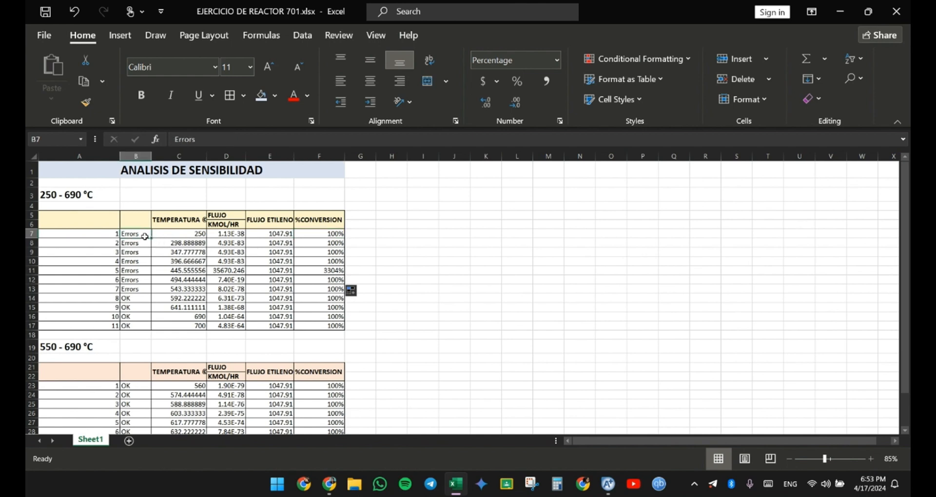
{"action": "left_click", "coordinate": [162, 278]}
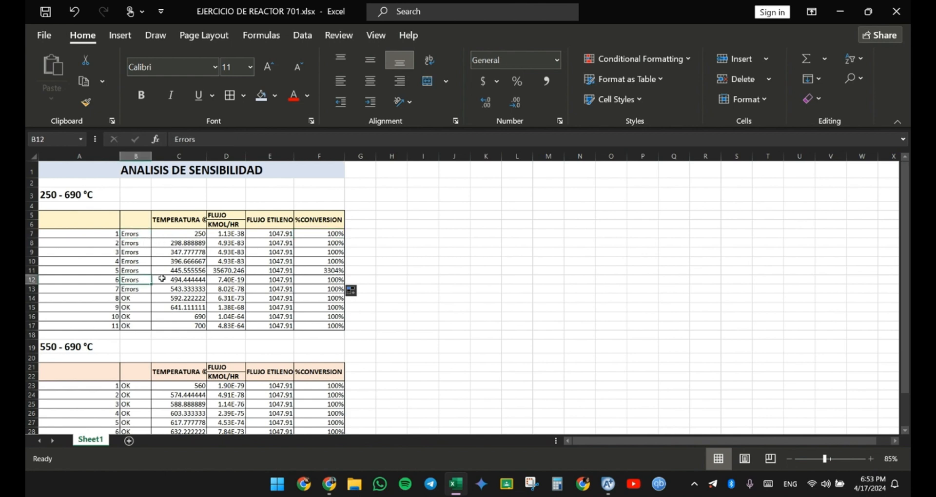
{"action": "left_click", "coordinate": [138, 239]}
{"action": "left_click", "coordinate": [136, 280]}
{"action": "left_click", "coordinate": [318, 243]}
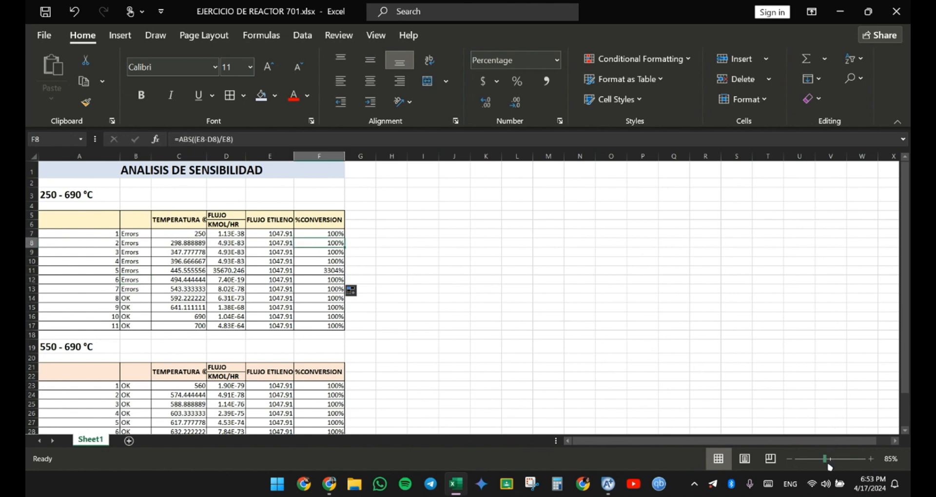
- Enlarge the worksheet view to 120% to read the 250 - 690 °C table
{"action": "left_click_drag", "start_coordinate": [828, 464], "coordinate": [836, 466]}
{"action": "scroll", "coordinate": [540, 376], "scroll_direction": "up", "scroll_amount": 1}
{"action": "left_click_drag", "start_coordinate": [660, 439], "coordinate": [661, 439]}
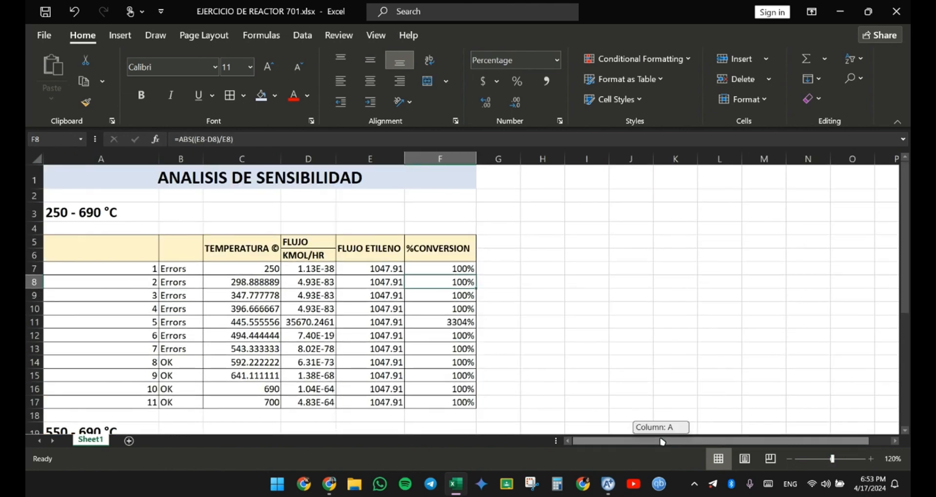
- Examine the status of every case in the 550 - 690 °C table, cells B23 through B33
{"action": "left_click_drag", "start_coordinate": [555, 441], "coordinate": [536, 441]}
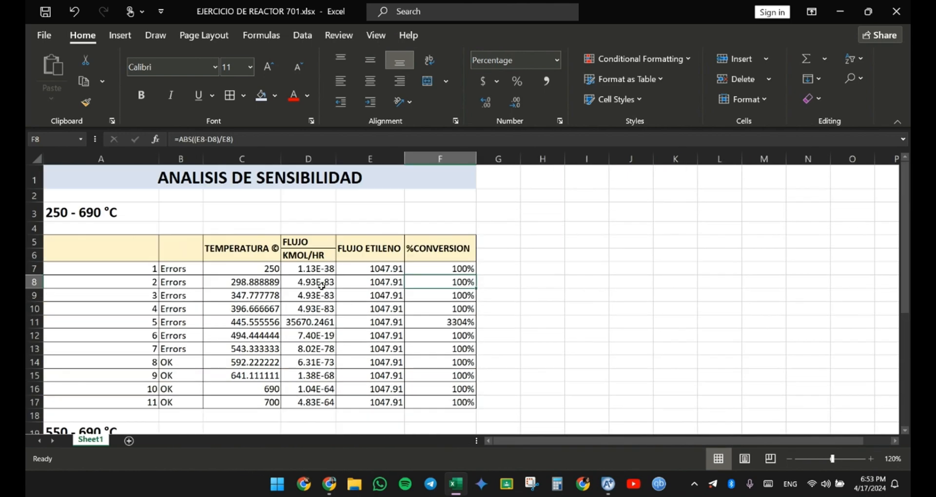
{"action": "scroll", "coordinate": [341, 326], "scroll_direction": "down", "scroll_amount": 5}
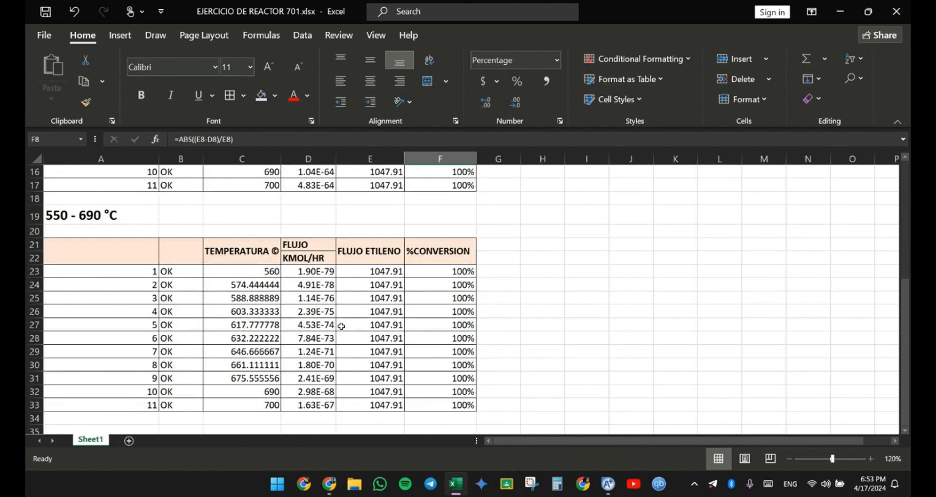
{"action": "scroll", "coordinate": [324, 309], "scroll_direction": "up", "scroll_amount": 4}
{"action": "scroll", "coordinate": [319, 312], "scroll_direction": "down", "scroll_amount": 4}
{"action": "scroll", "coordinate": [132, 316], "scroll_direction": "down", "scroll_amount": 1}
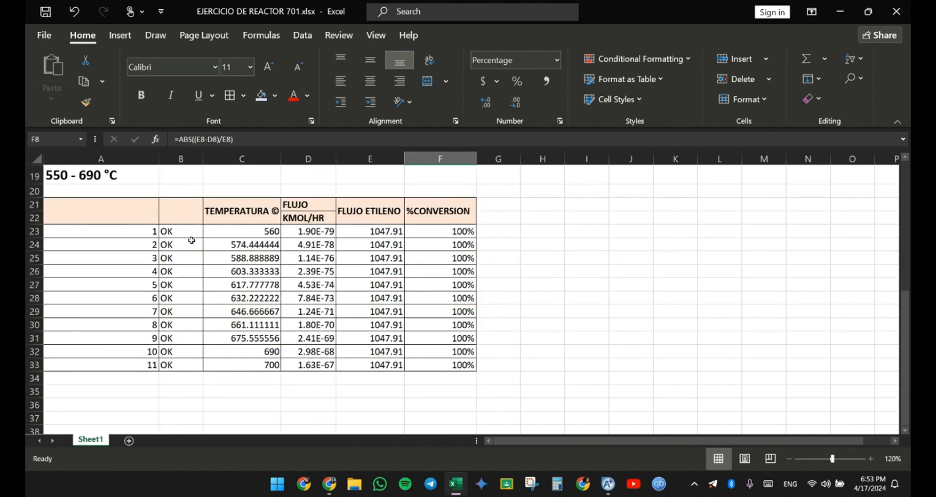
{"action": "left_click_drag", "start_coordinate": [189, 233], "coordinate": [189, 365]}
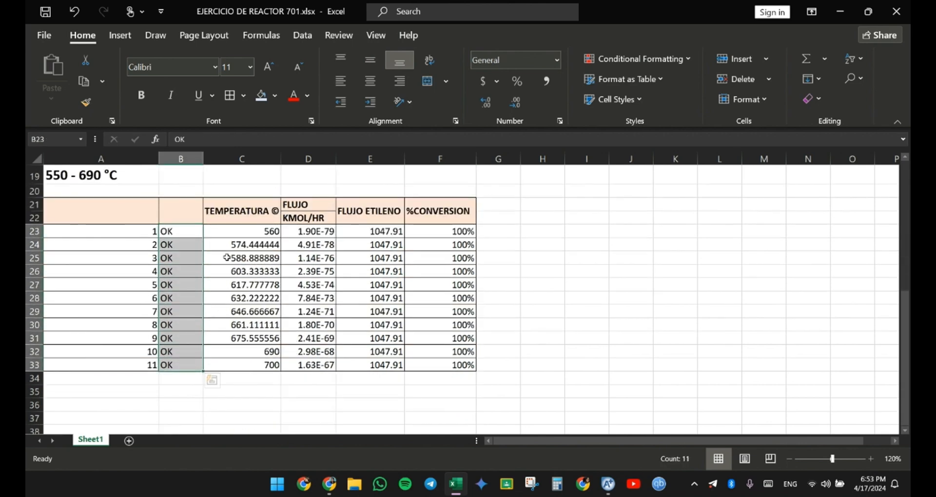
- Inspect the starting temperature in C23 and the %CONVERSION formulas in F23 and F25 of the 550 - 690 °C table
{"action": "left_click", "coordinate": [236, 231]}
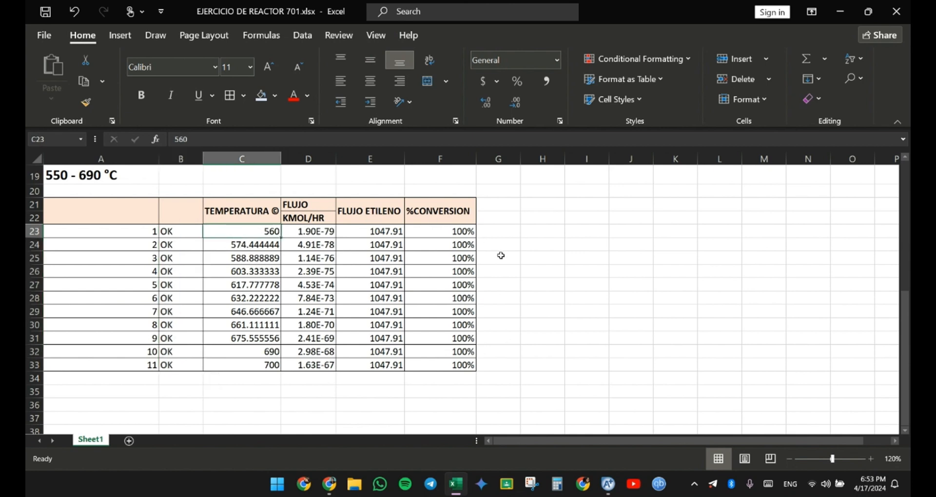
{"action": "left_click", "coordinate": [408, 233]}
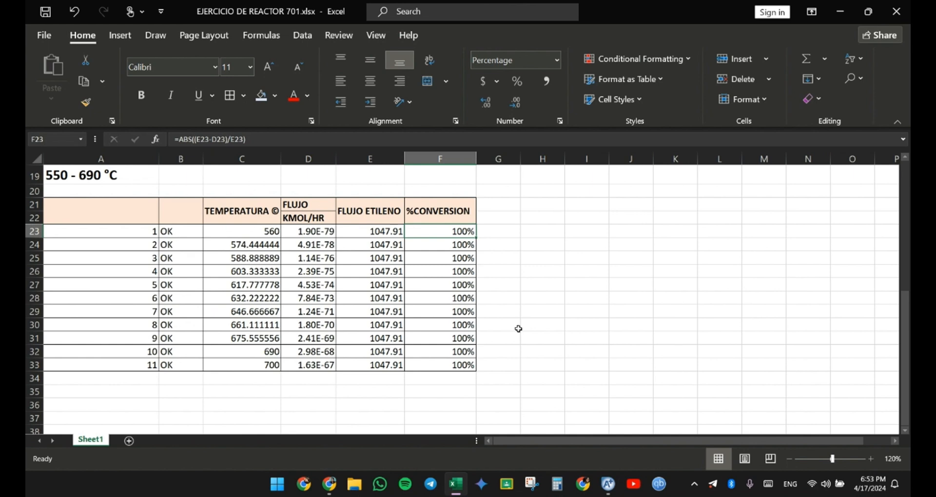
{"action": "left_click", "coordinate": [436, 257]}
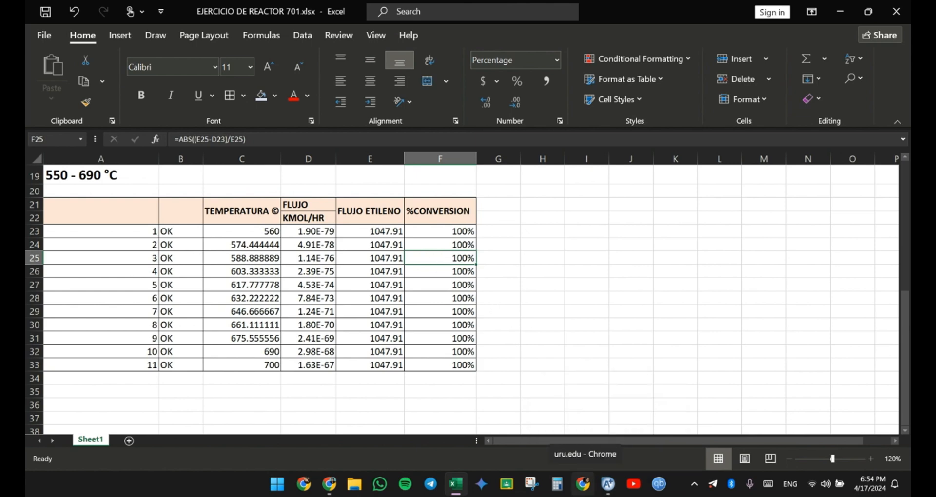
- View the 701 sensitivity results in Aspen Plus, and return to the 250 - 690 °C table in the Excel workbook
{"action": "left_click", "coordinate": [608, 484]}
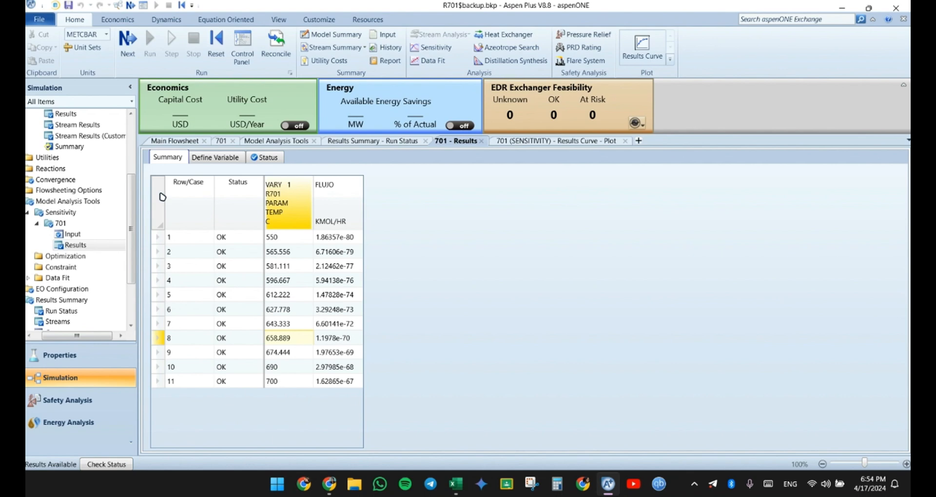
{"action": "left_click", "coordinate": [455, 485]}
{"action": "scroll", "coordinate": [303, 263], "scroll_direction": "up", "scroll_amount": 6}
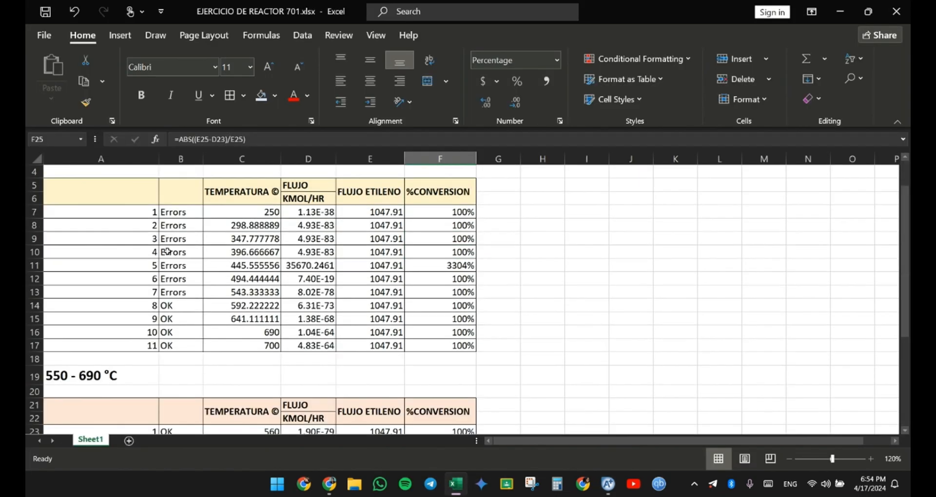